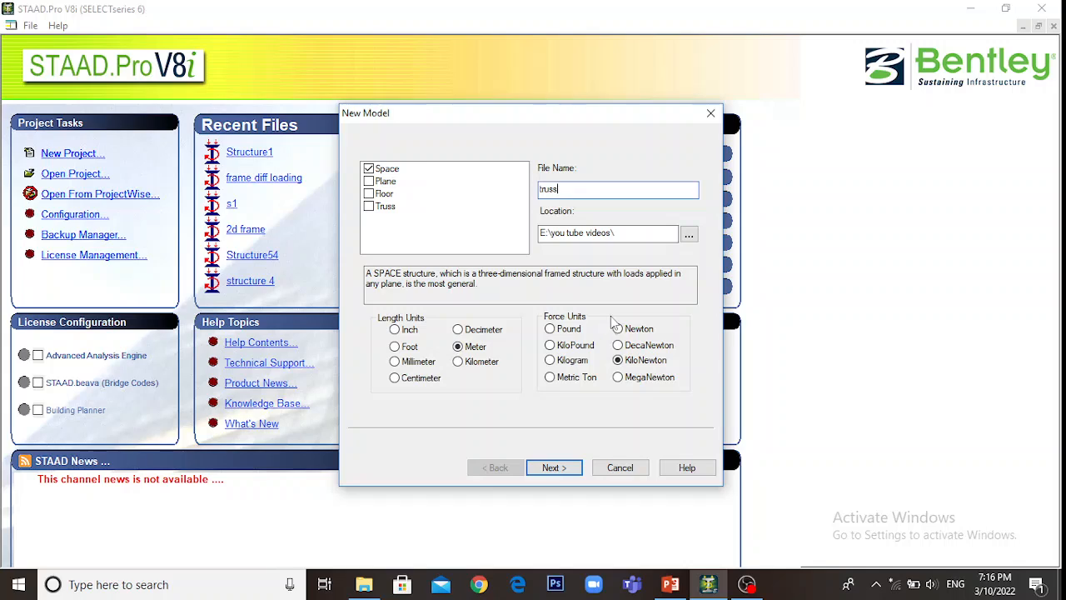
- Create the space model "truss" in metres and kilonewtons with Add Beam as the starting mode, and dismiss the snap grid
left_click(566, 469)
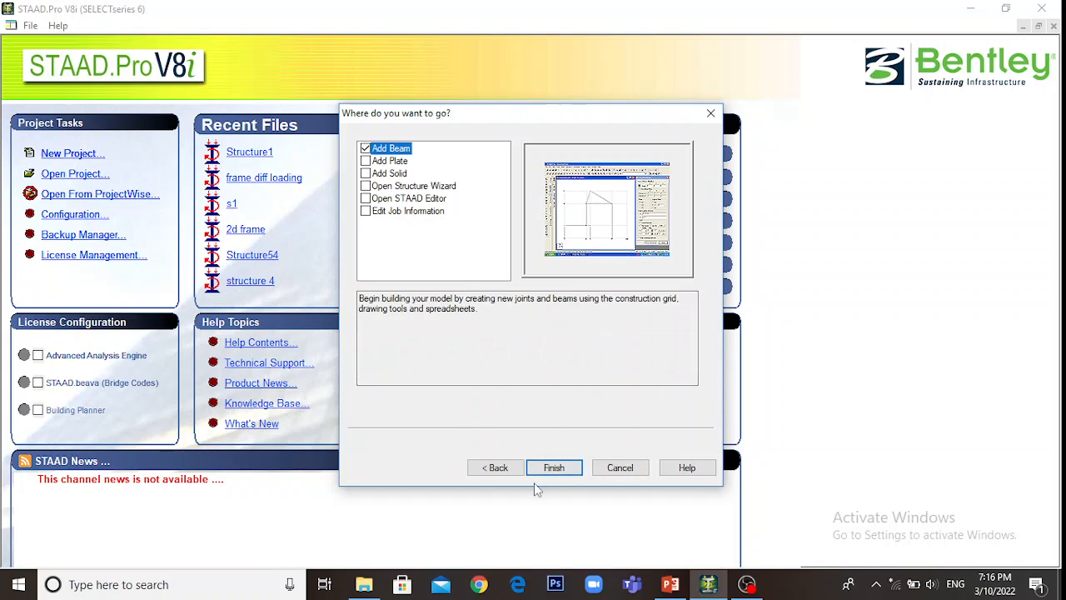
left_click(552, 468)
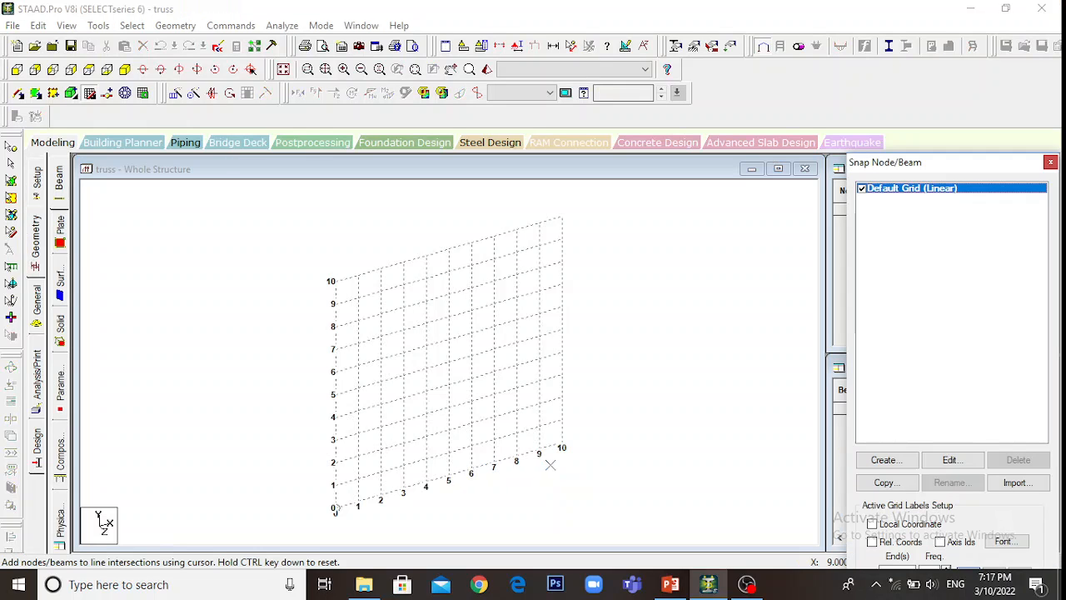
left_click(1050, 162)
- Check the truss slide in PowerPoint, then enter STAAD.Pro nodes 1 to 4 at X = 0, 4, 9 and 15 m
left_click(671, 583)
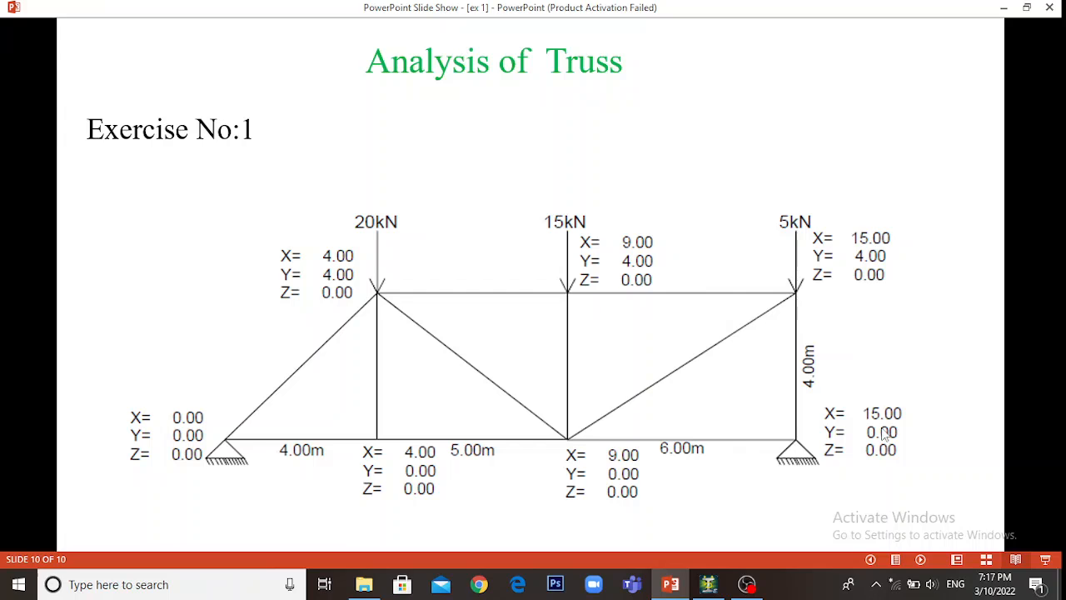
left_click(710, 584)
left_click(896, 209)
type("0")
key("Return")
type("4")
key("Return")
type("9")
key("Return")
type("1")
key("Return")
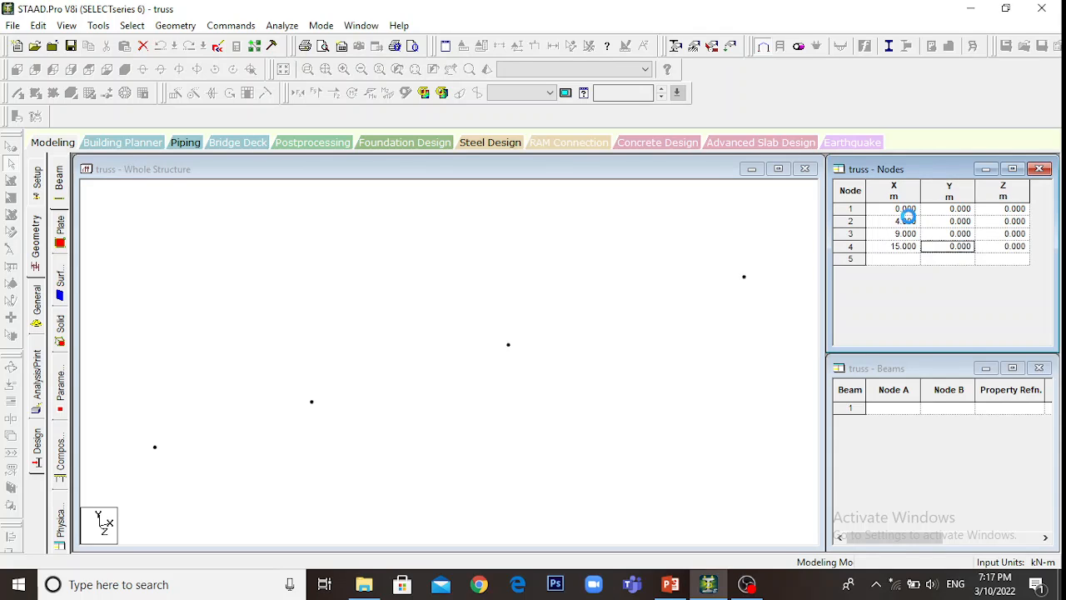
- Copy nodes 2 to 4 in the node table and paste them as new nodes starting at row 5
left_click_drag(859, 222, 859, 246)
right_click(856, 227)
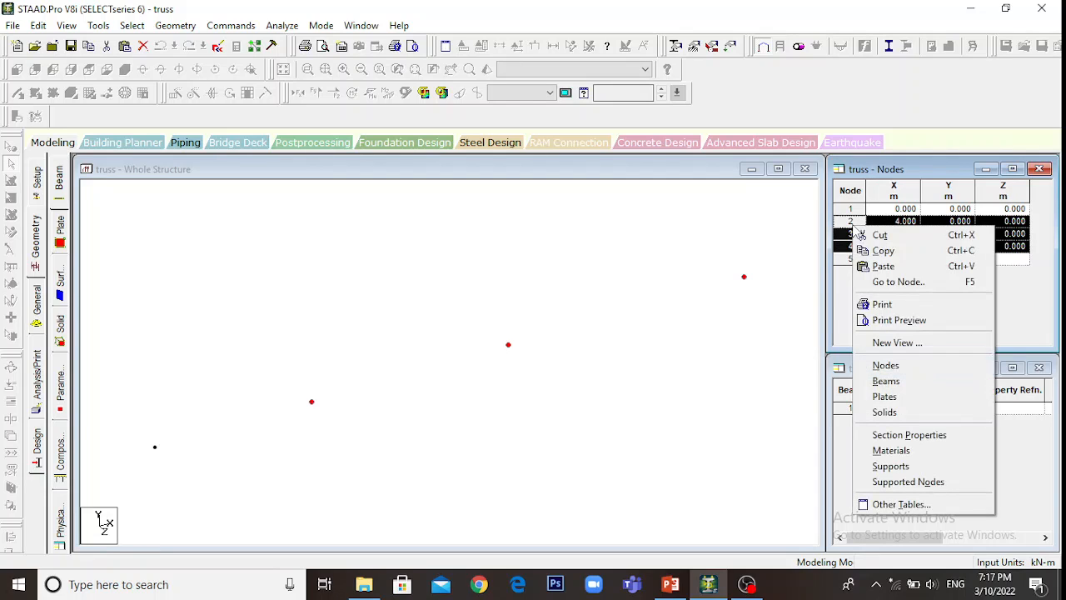
left_click(883, 250)
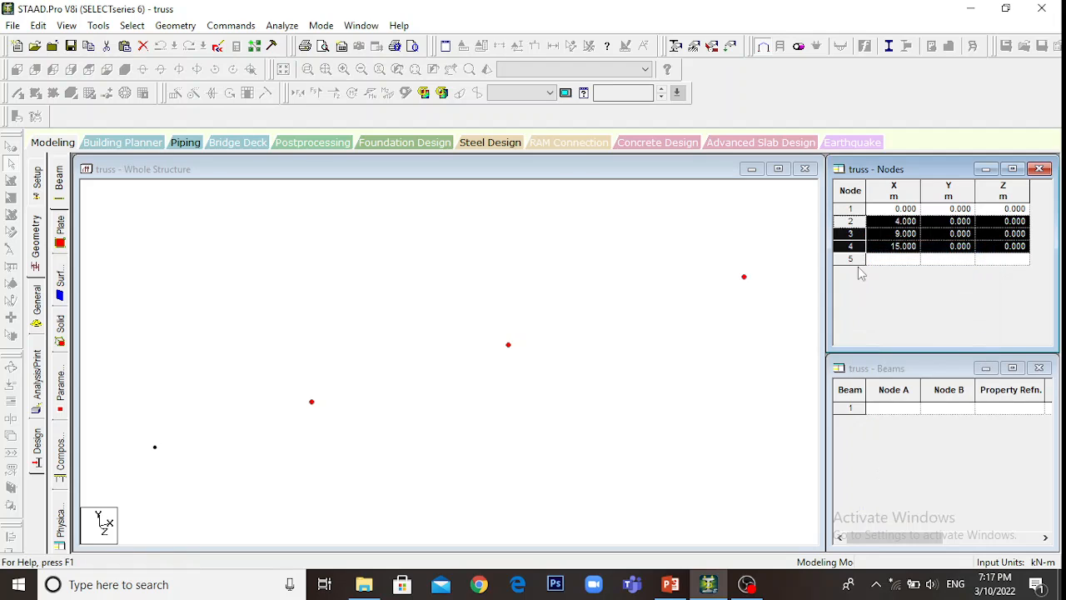
left_click(854, 259)
right_click(860, 265)
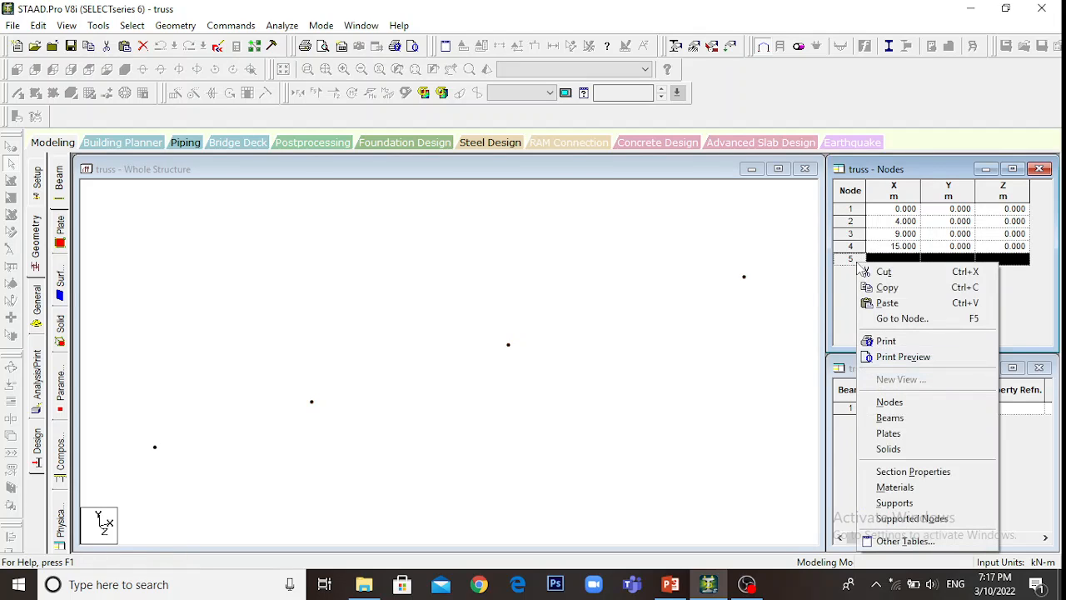
left_click(881, 306)
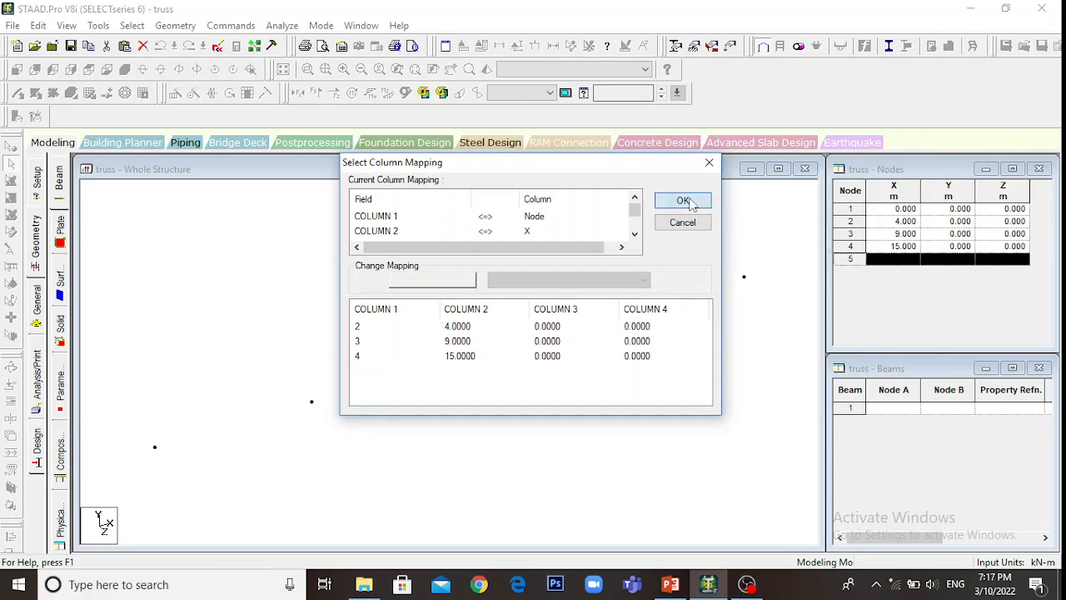
left_click(682, 201)
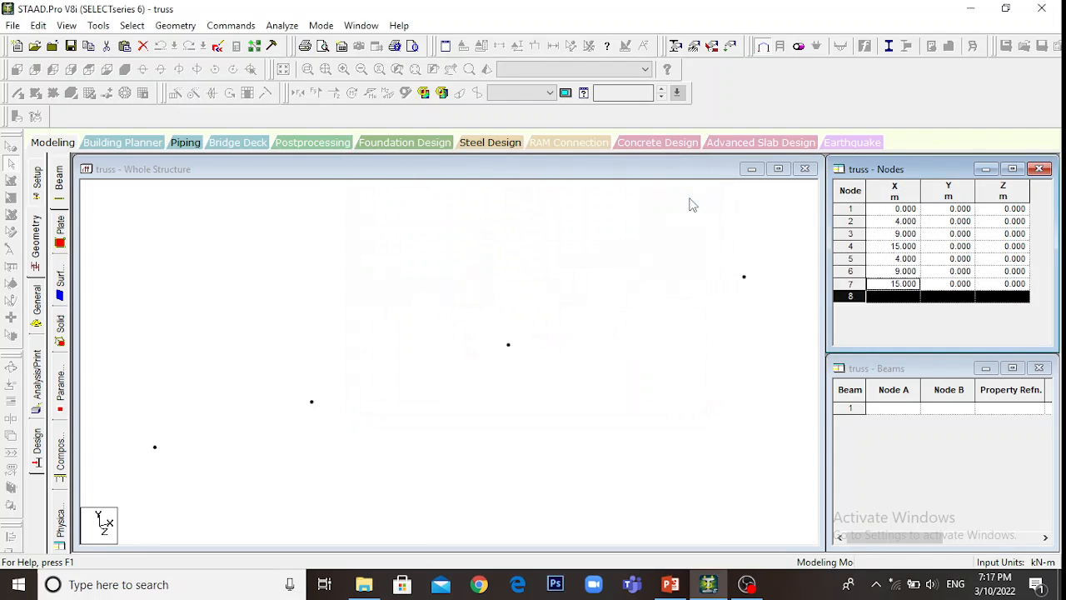
- Set the Y coordinate of nodes 5, 6 and 7 to 4 m
left_click(946, 259)
type("4")
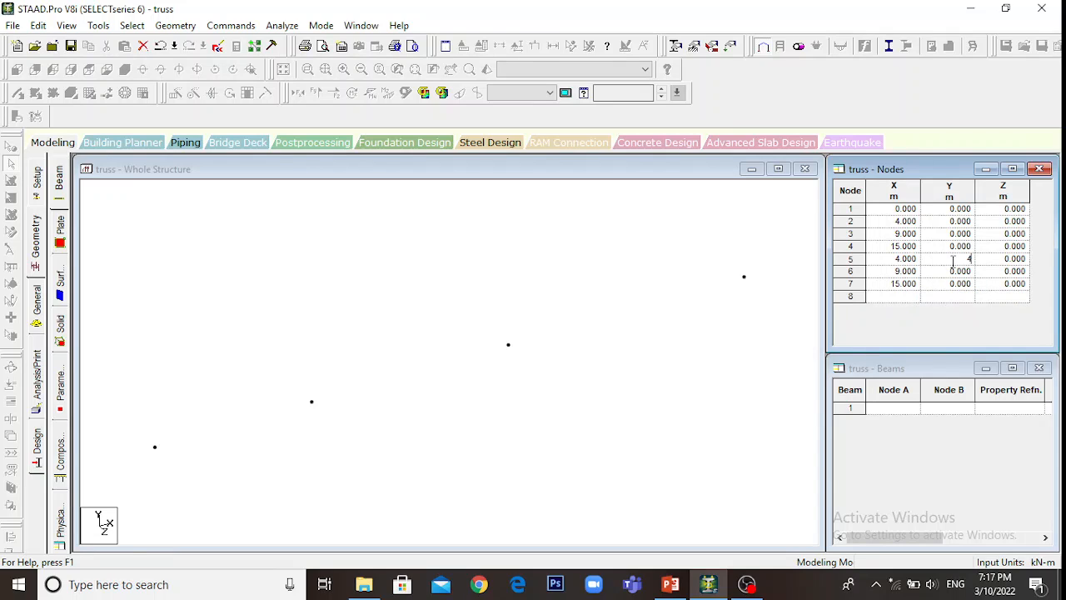
key("Return")
type("4")
key("Return")
type("4")
key("Return")
left_click(571, 292)
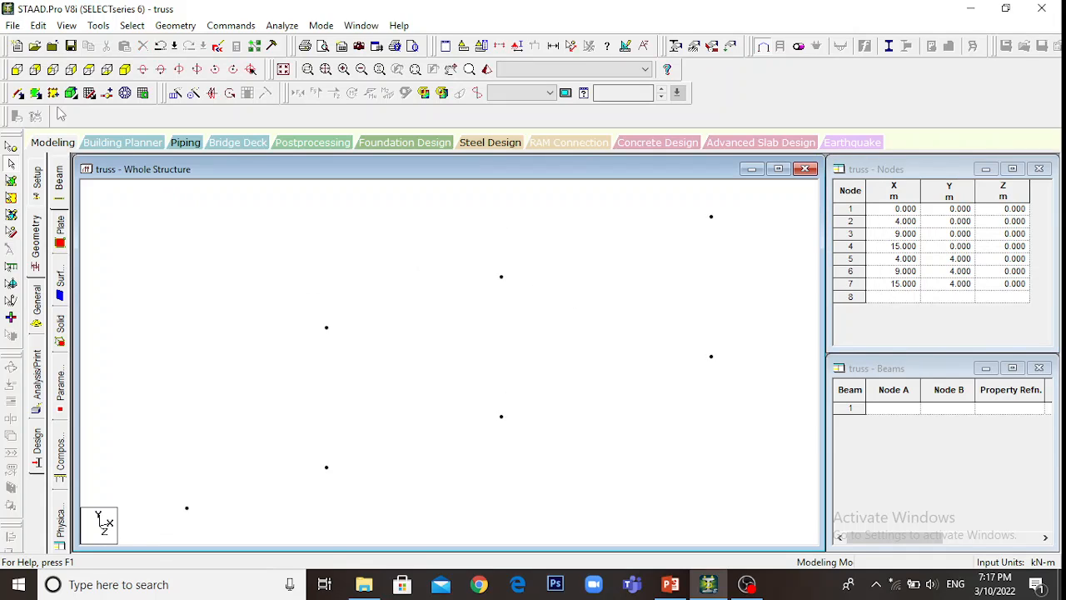
- In front view, connect the nodes with beams forming the chords, three verticals and the diagonals 1-5, 2-6 and 3-7
left_click(17, 69)
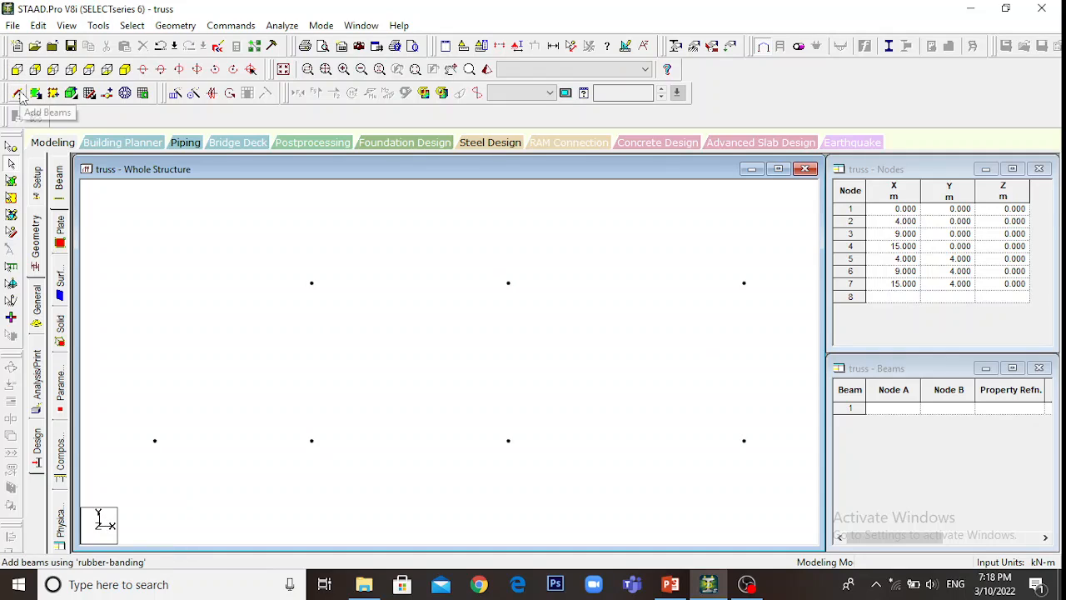
left_click(19, 94)
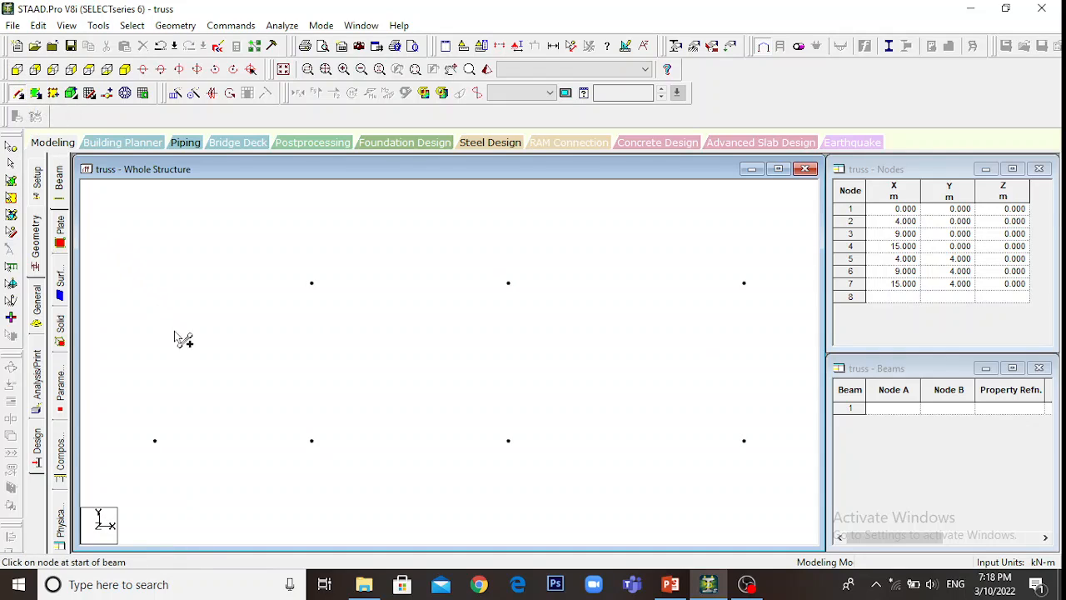
mouse_move(154, 442)
left_mouse_down()
mouse_move(750, 445)
mouse_move(738, 333)
mouse_move(757, 295)
mouse_move(743, 283)
mouse_move(752, 290)
mouse_move(504, 293)
mouse_move(505, 282)
mouse_move(381, 295)
mouse_move(313, 285)
mouse_move(155, 441)
left_mouse_up()
left_click_drag(314, 285, 746, 285)
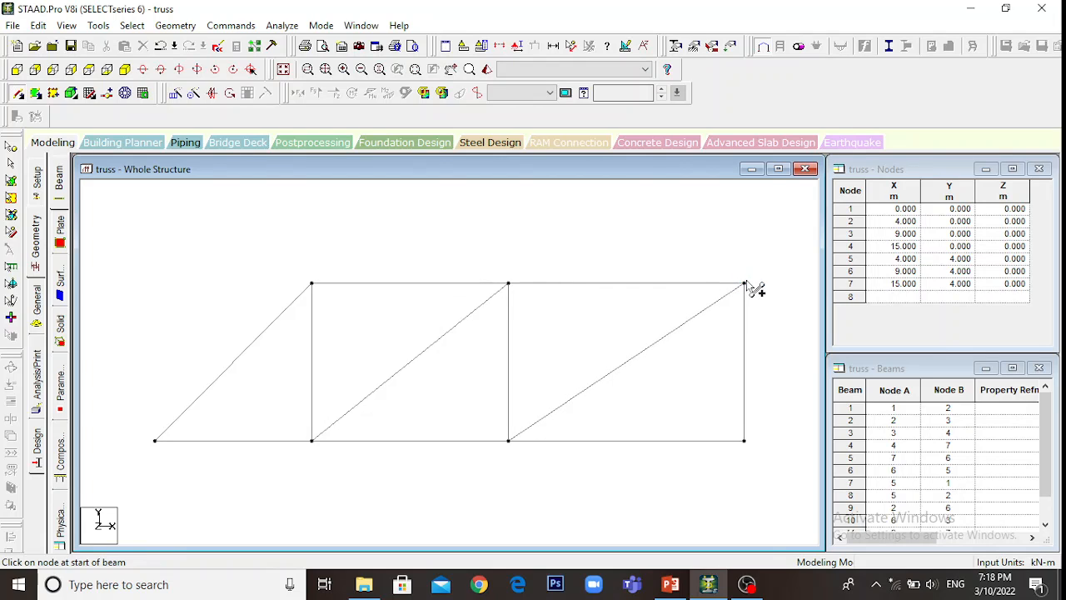
- Define a Double Angle assigned profile in STEEL as a member section property
left_click(37, 305)
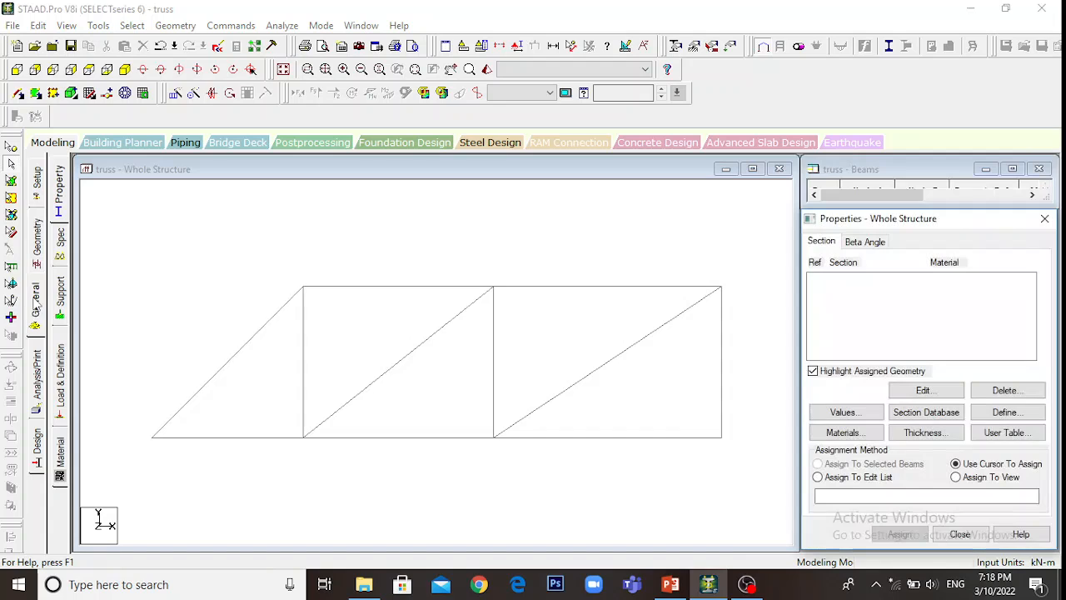
left_click(1004, 414)
left_click(314, 245)
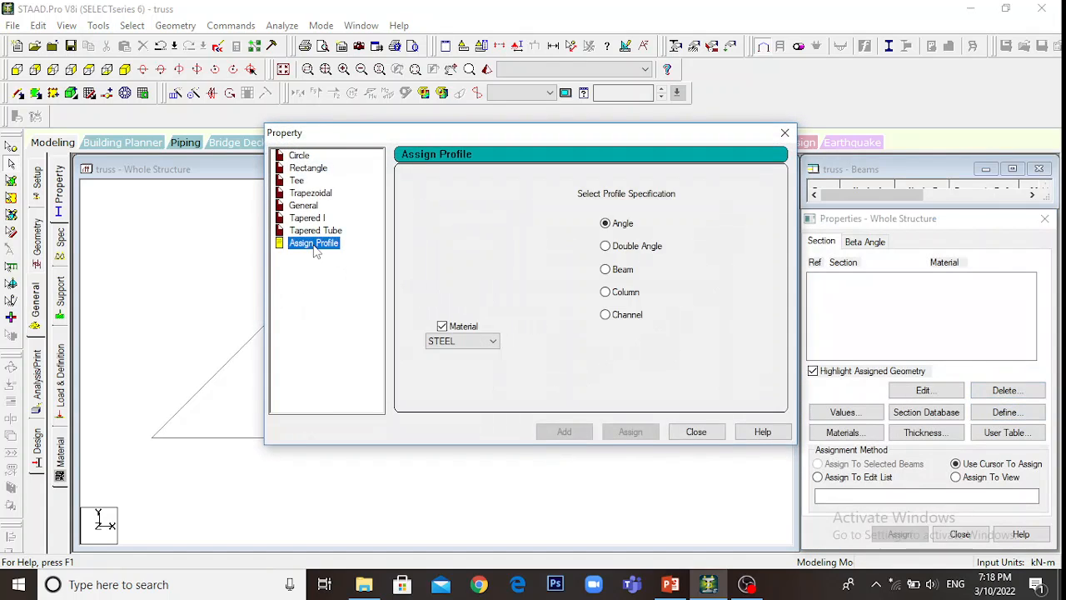
left_click(605, 246)
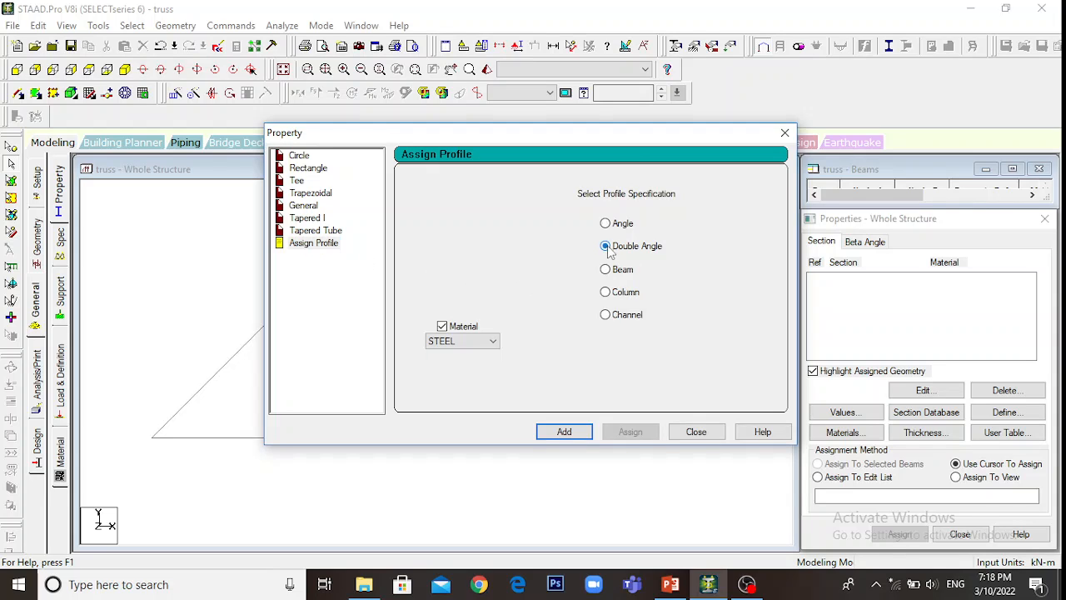
left_click(564, 432)
left_click(695, 437)
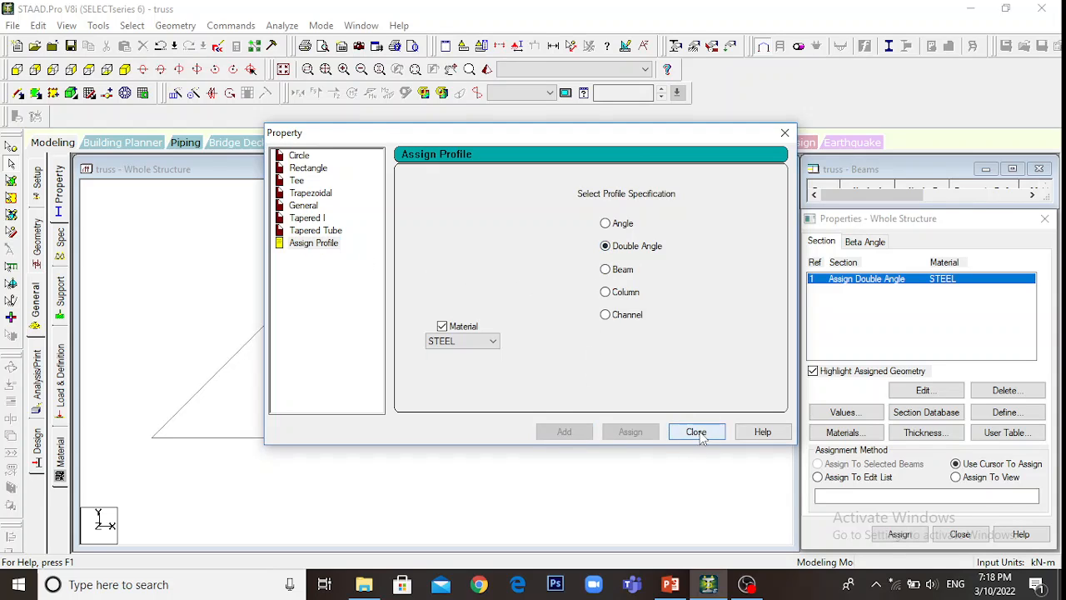
- Assign the double angle section to all truss members in the view and clear the member selection
left_click(956, 477)
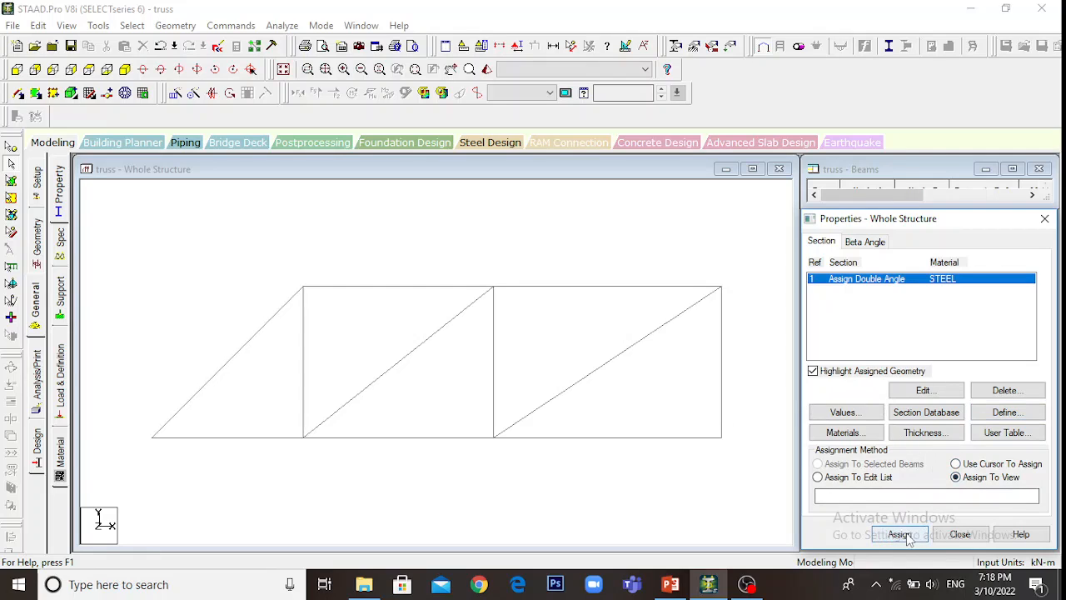
left_click(901, 535)
left_click(950, 422)
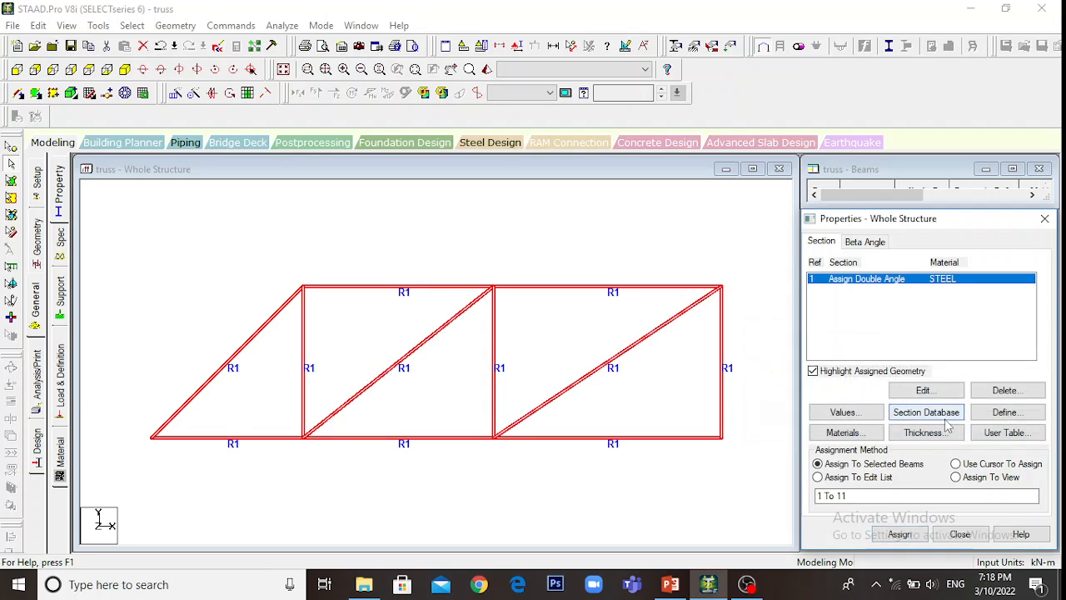
left_click(223, 297)
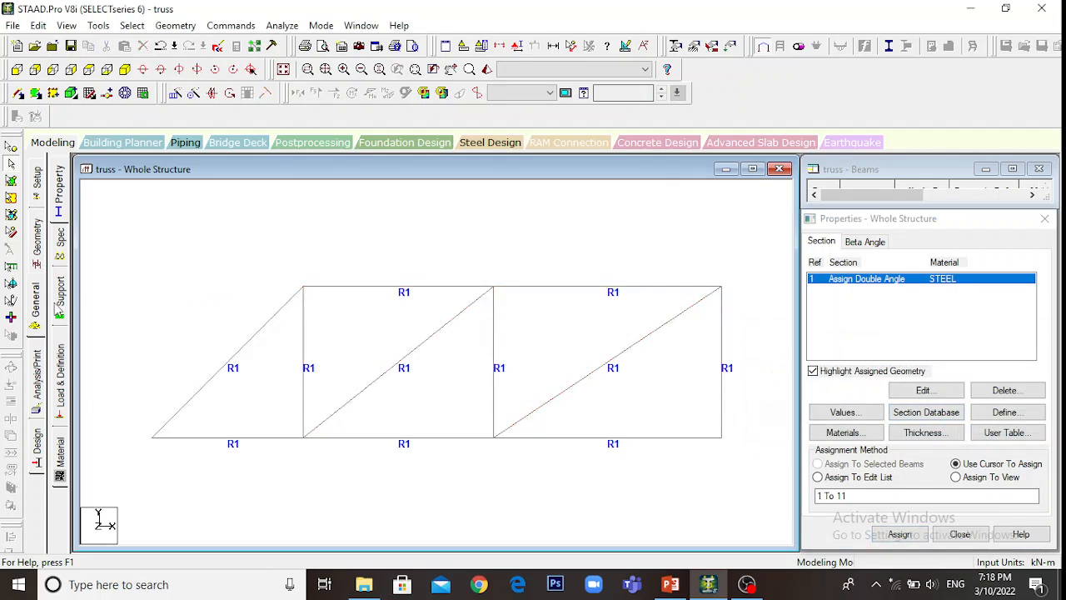
- Create a pinned support for the truss
left_click(59, 308)
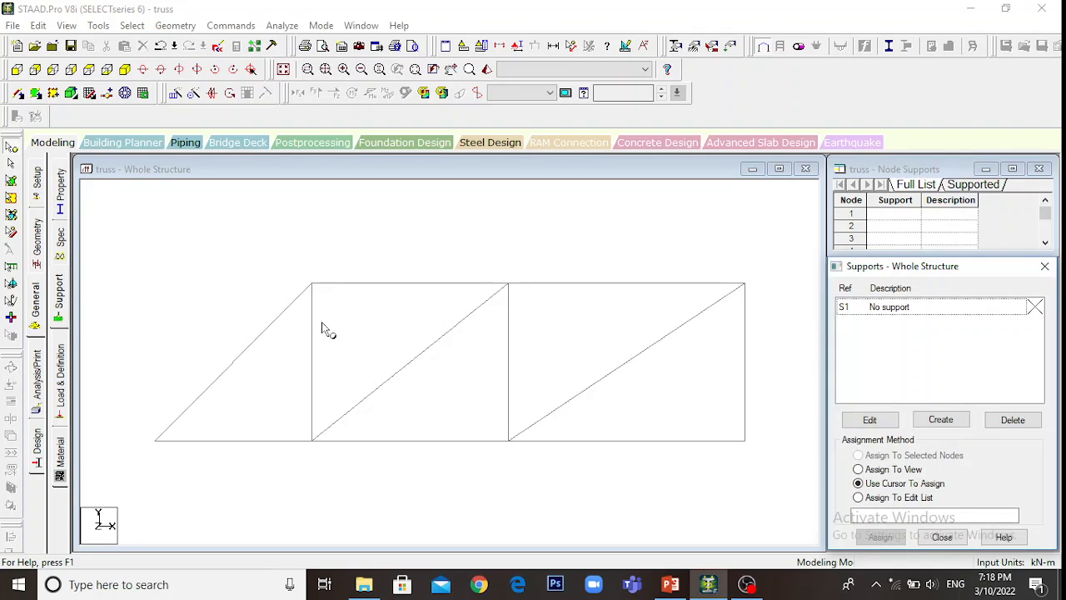
left_click(940, 421)
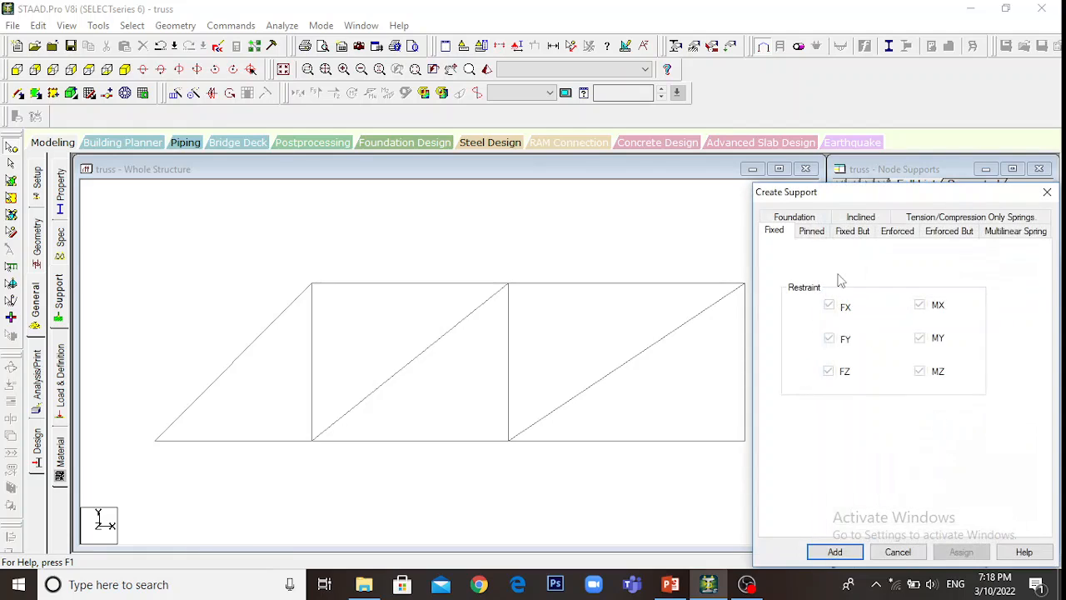
left_click(812, 233)
left_click(835, 552)
- Assign the pinned support to the two outer bottom-chord nodes, 1 and 4
left_click(890, 326)
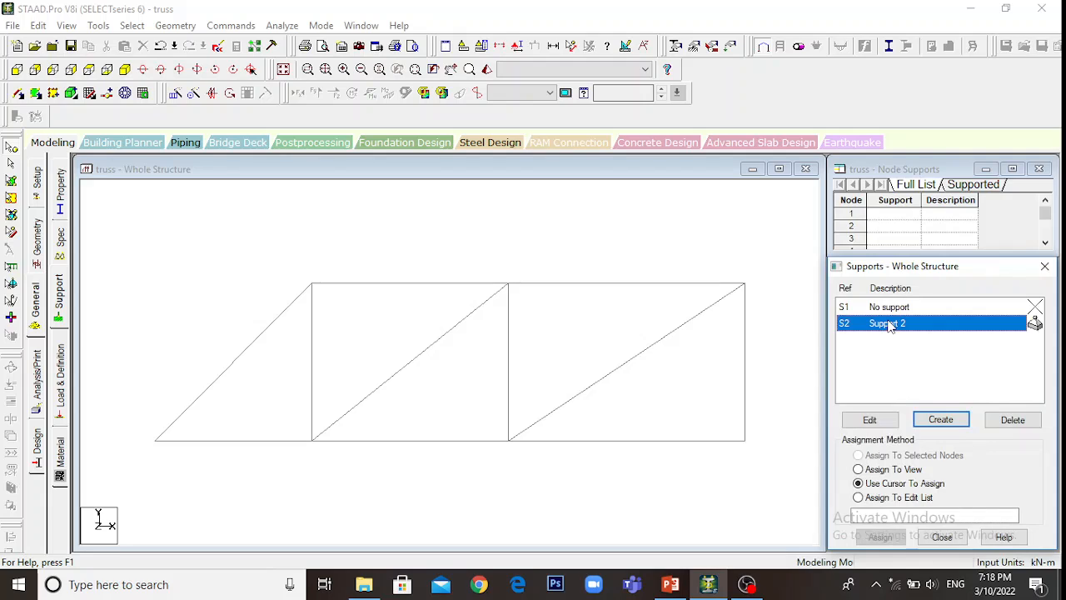
left_click(881, 537)
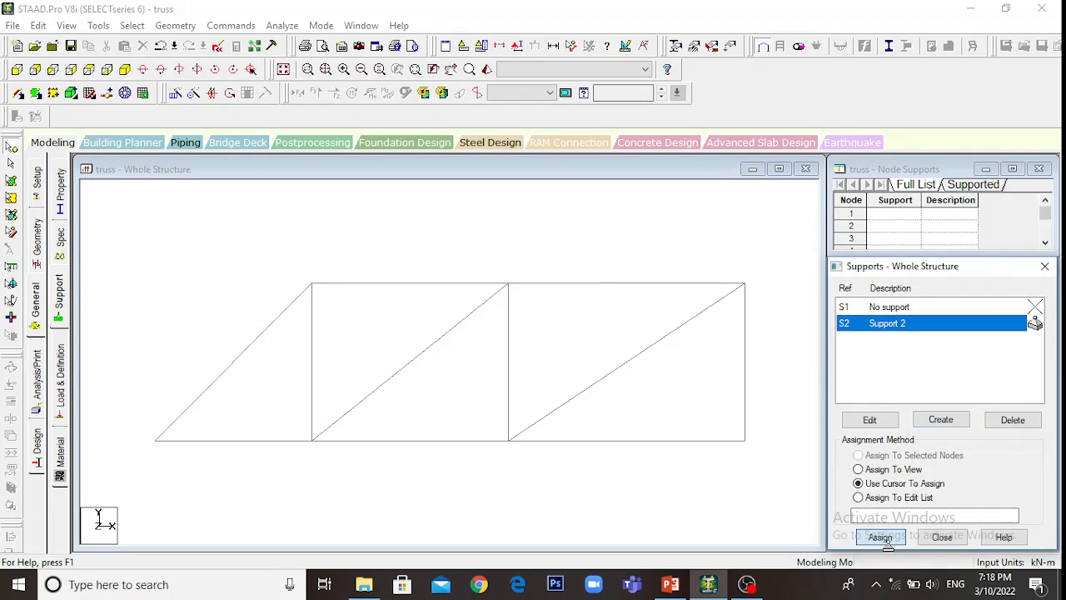
left_click(156, 441)
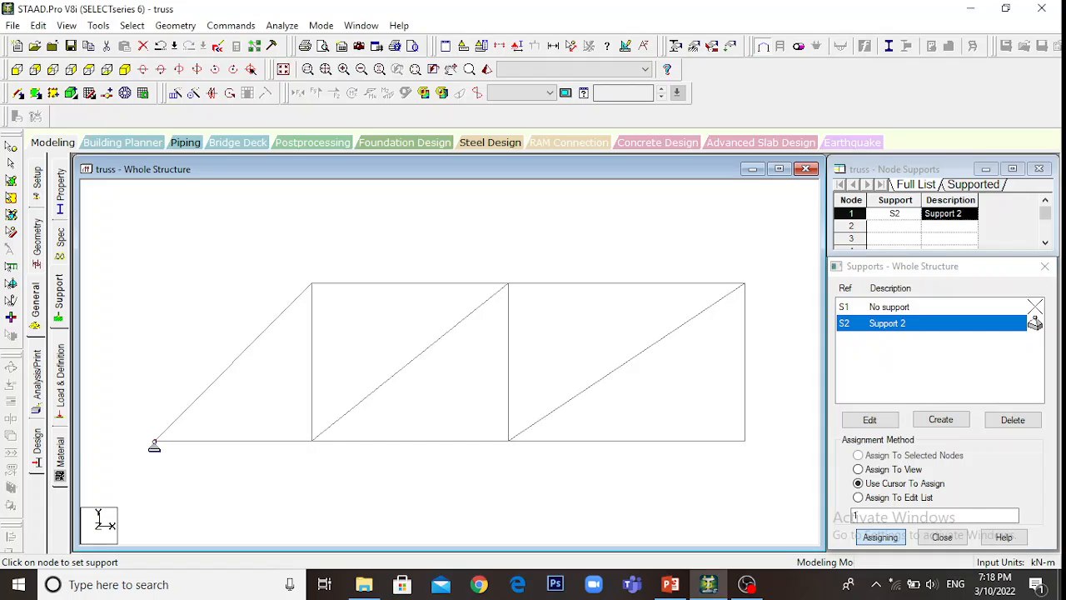
left_click(744, 441)
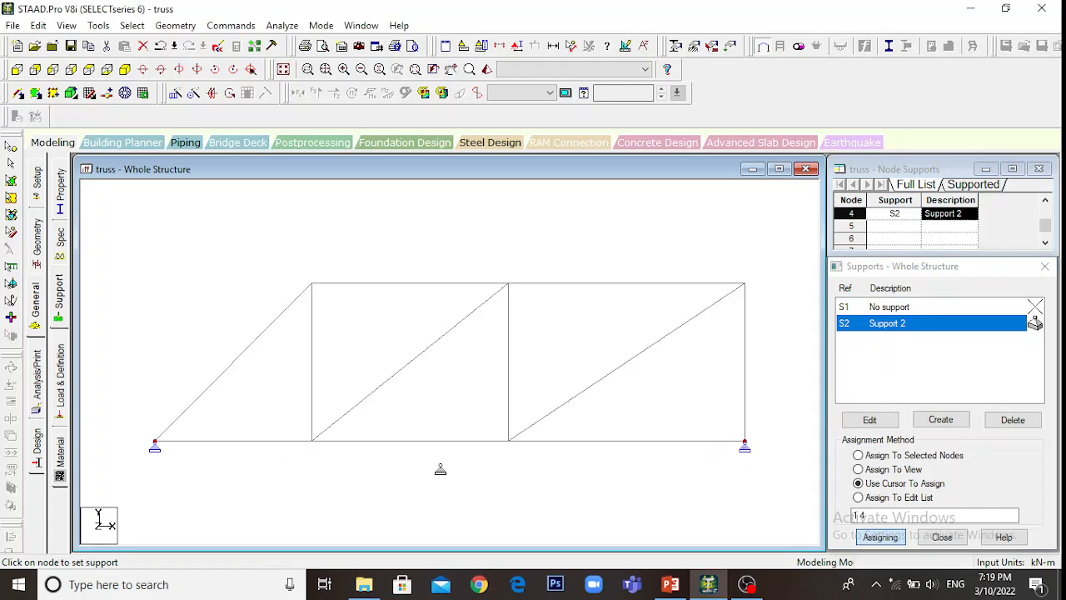
- Add a primary load case titled LOAD CASE 1 with loading type None
left_click(61, 391)
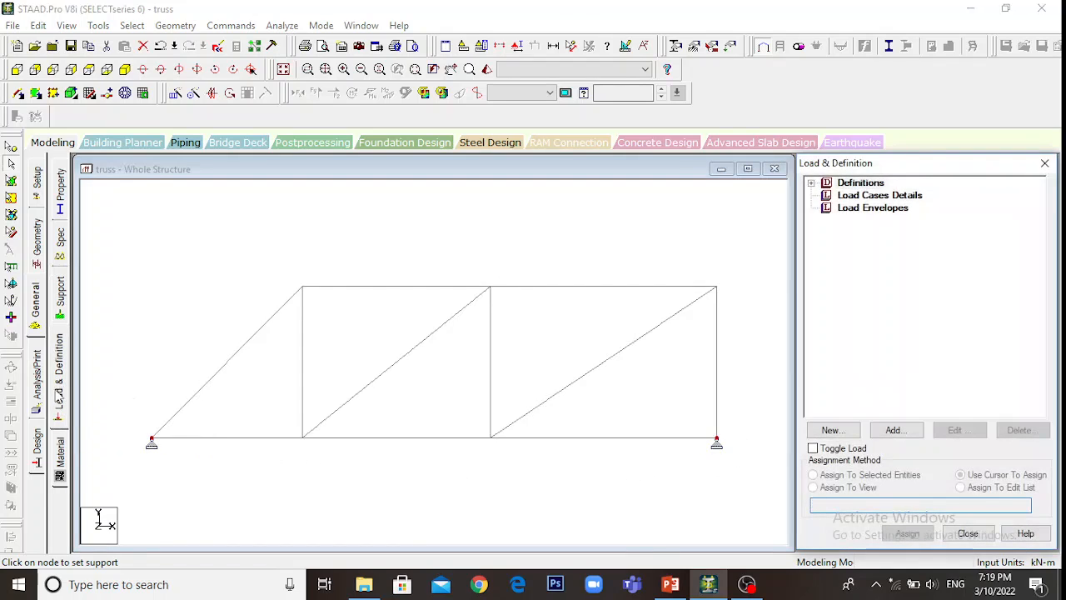
left_click(908, 198)
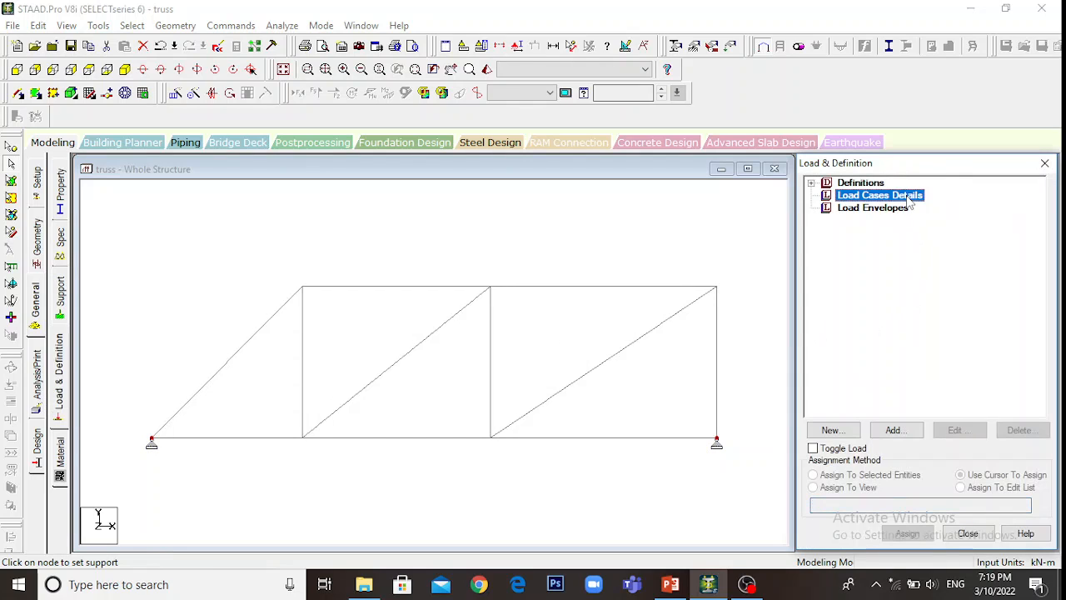
left_click(893, 430)
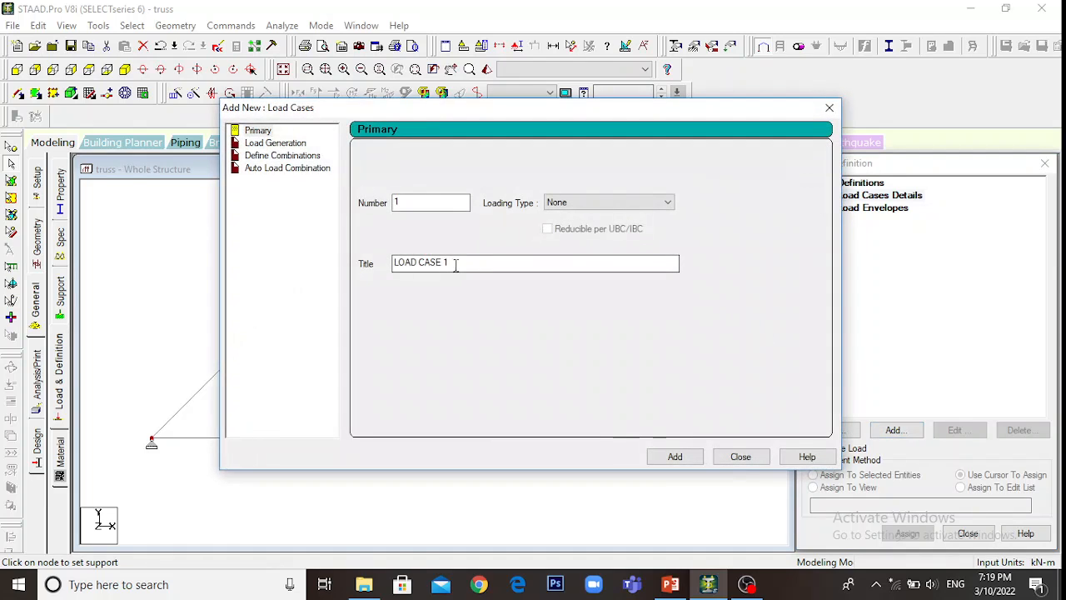
left_click(688, 458)
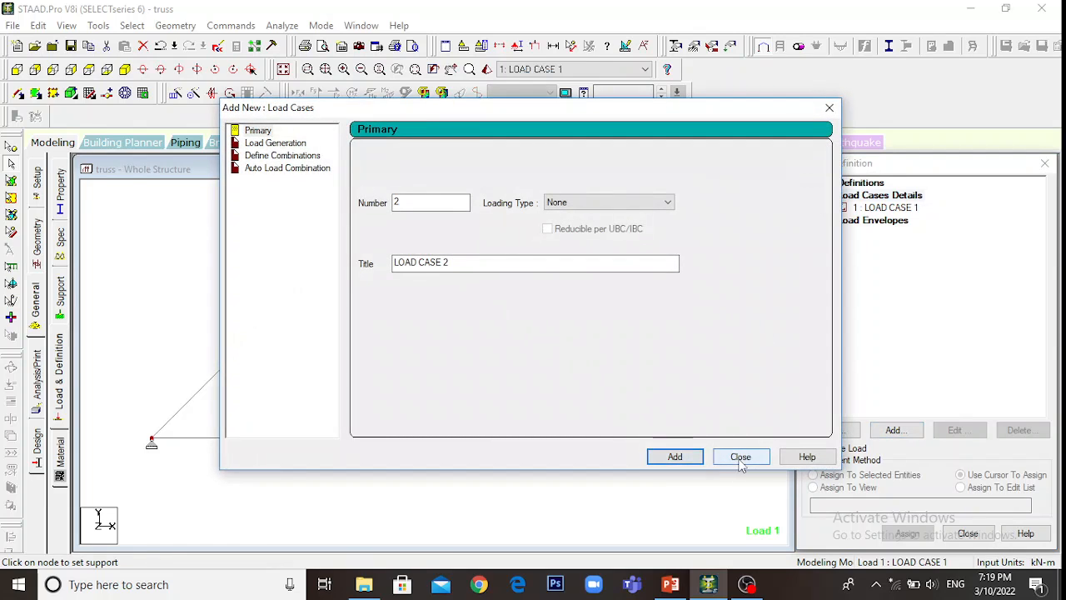
left_click(741, 459)
- Check the truss exercise slide in PowerPoint for the loads and add a nodal load with Fy -20 kN to LOAD CASE 1
left_click(903, 209)
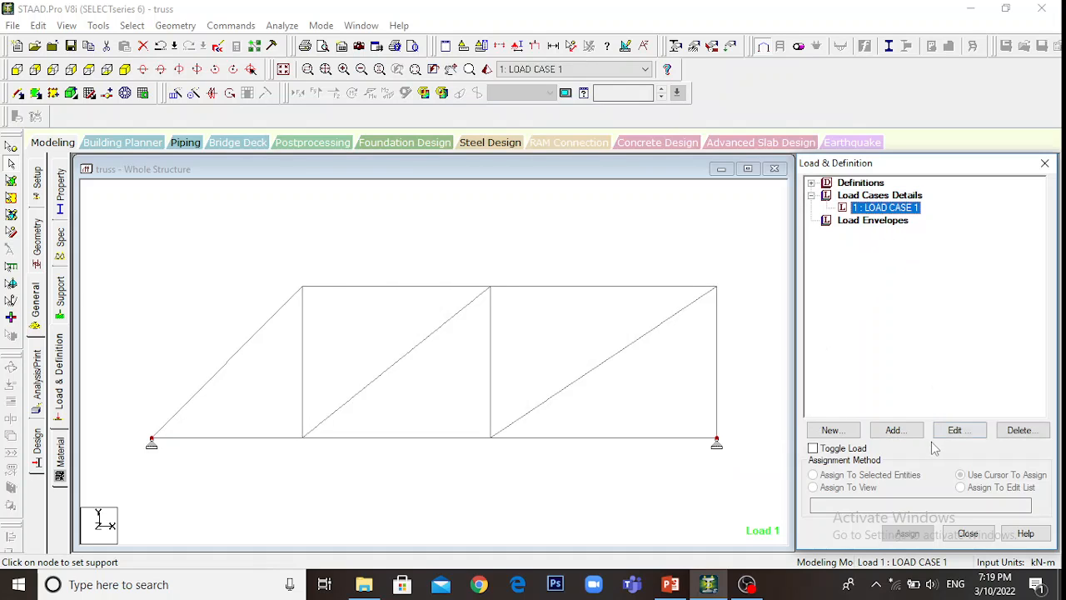
left_click(906, 439)
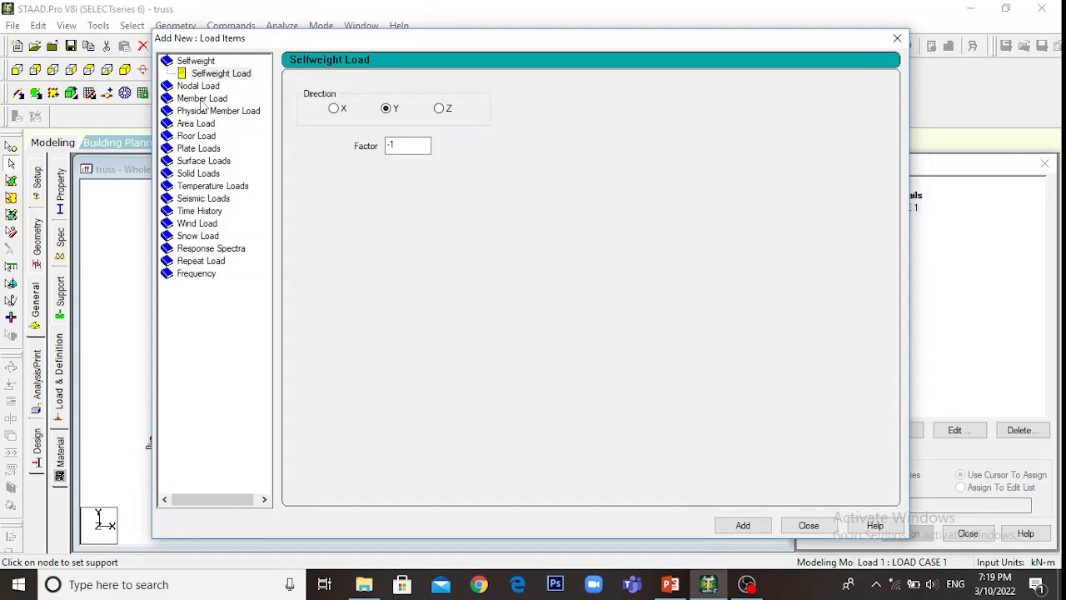
left_click(200, 87)
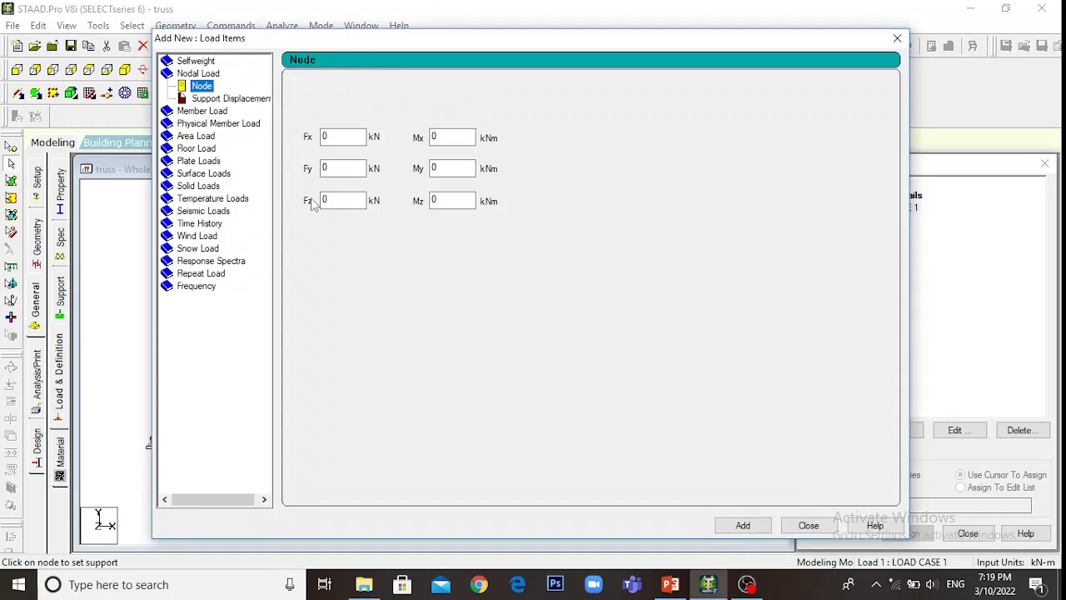
left_click(671, 585)
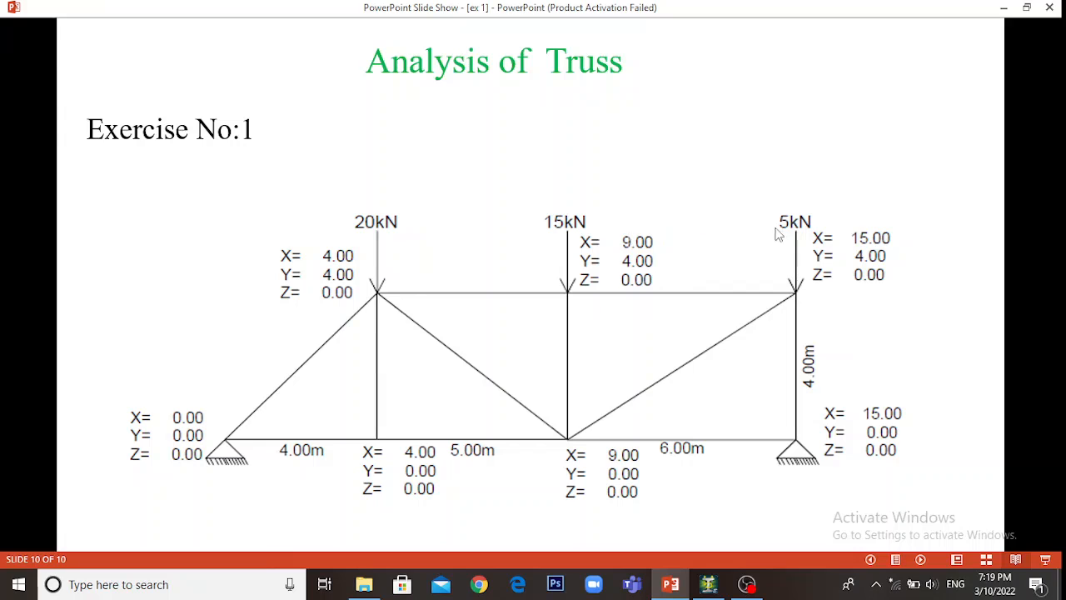
left_click(720, 589)
left_click_drag(348, 167, 310, 165)
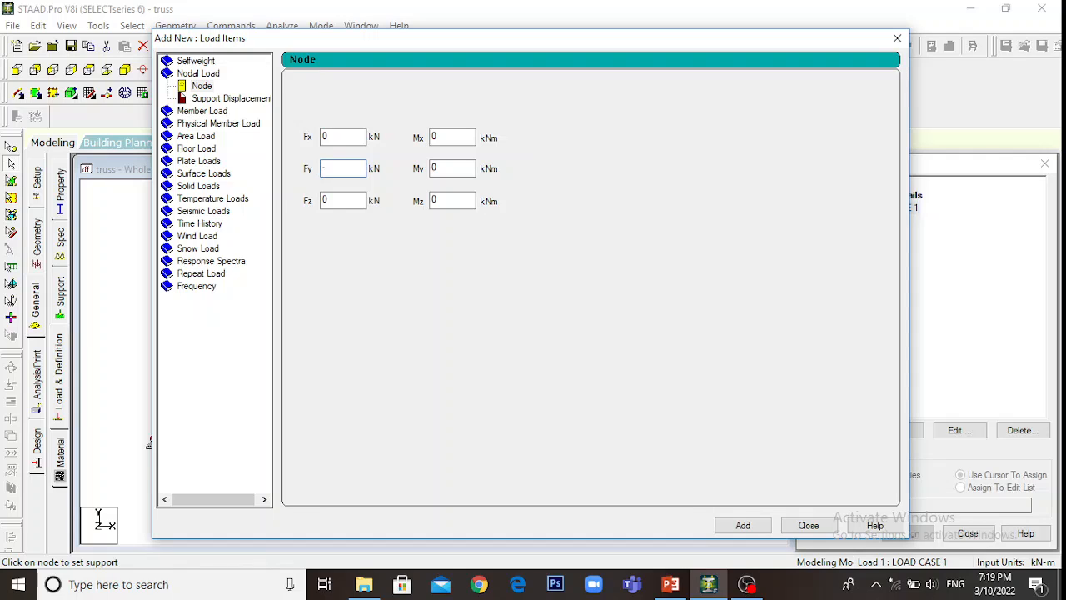
left_click(743, 524)
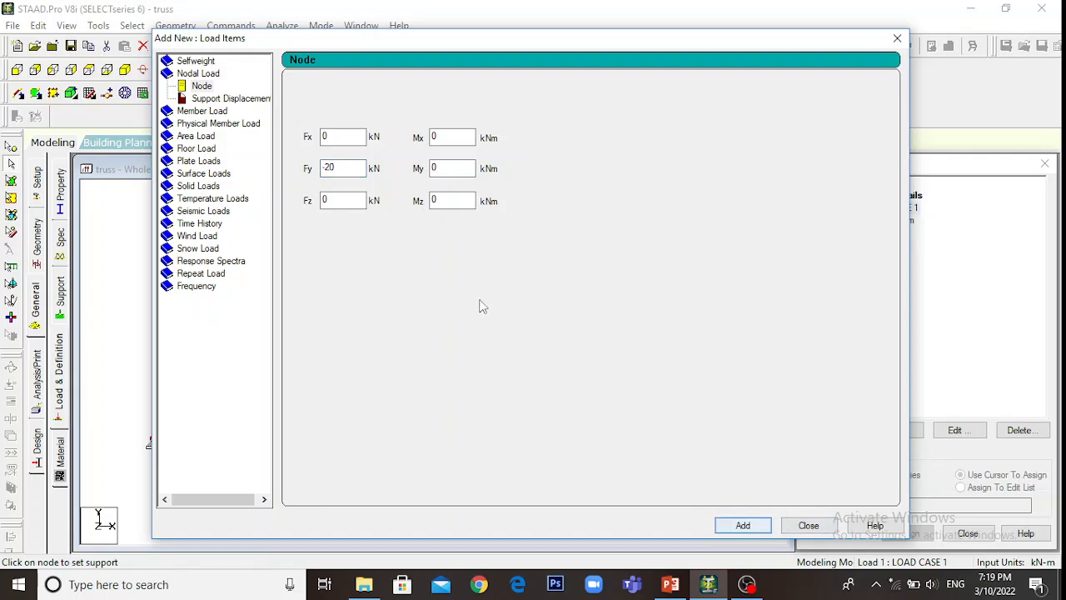
- Add two more nodal loads with Fy -15 kN and Fy -5 kN to LOAD CASE 1 and finish adding load items
left_click(344, 166)
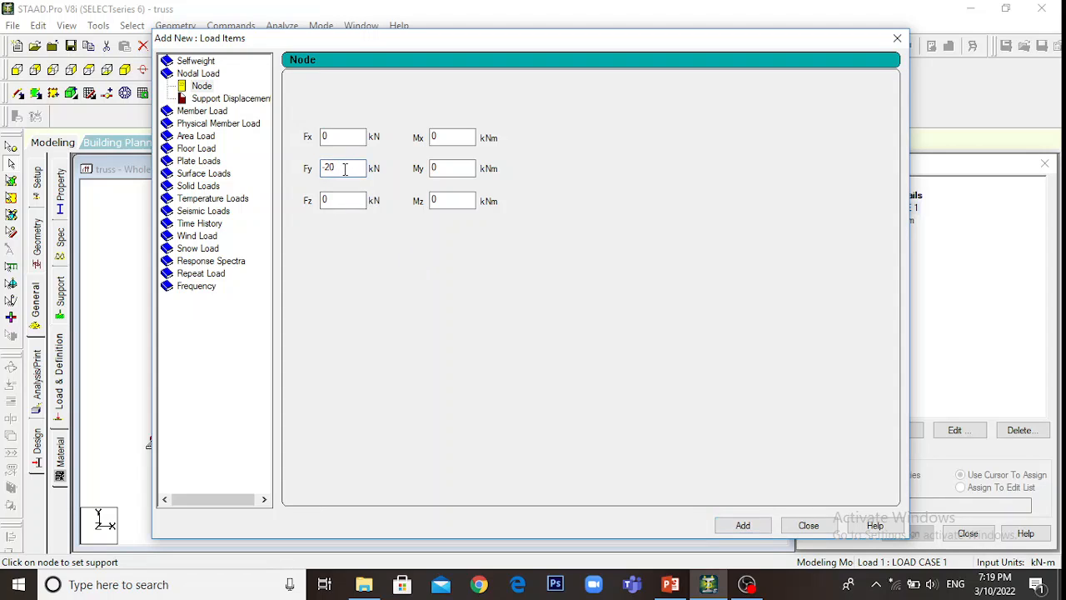
left_click(743, 525)
left_click(346, 169)
key("BackSpace")
type("5")
left_click(740, 532)
left_click(808, 526)
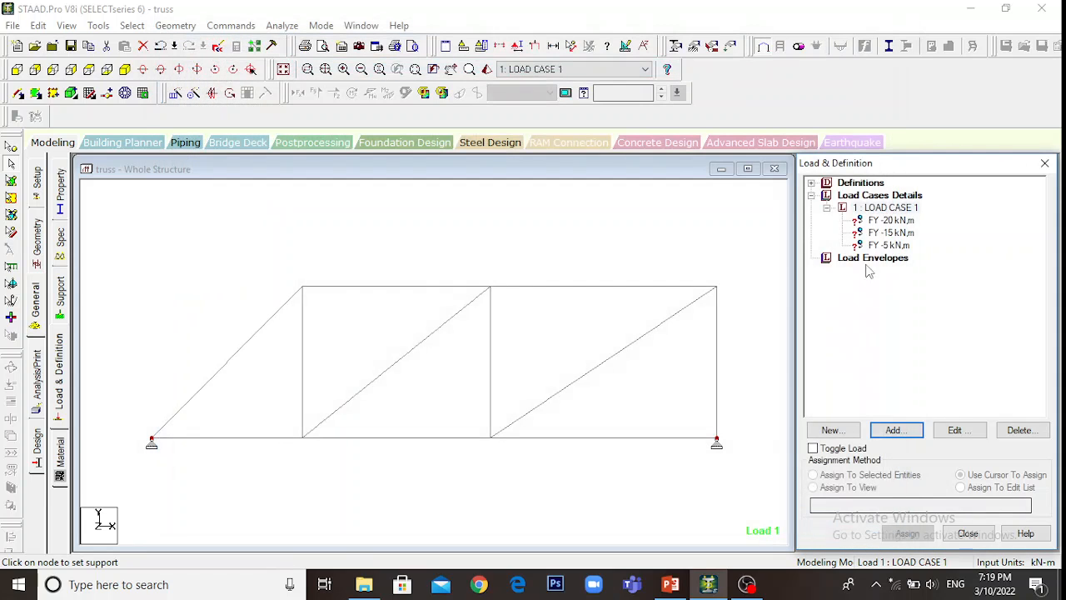
- Assign the FY -20, -15 and -5 kN loads to the left, middle and right top-chord nodes respectively, using the cursor
left_click(888, 221)
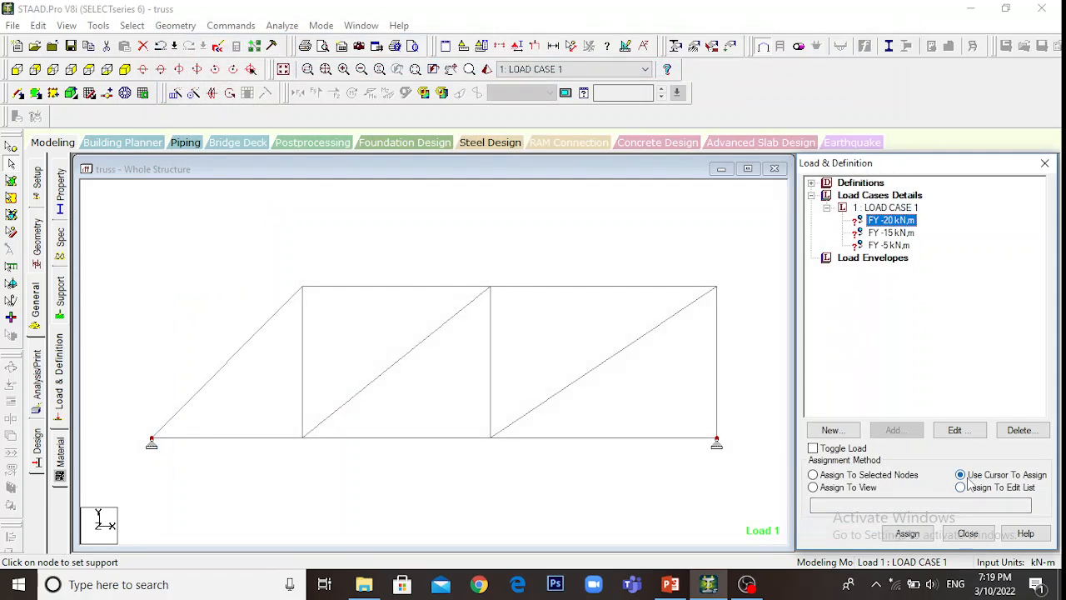
left_click(908, 533)
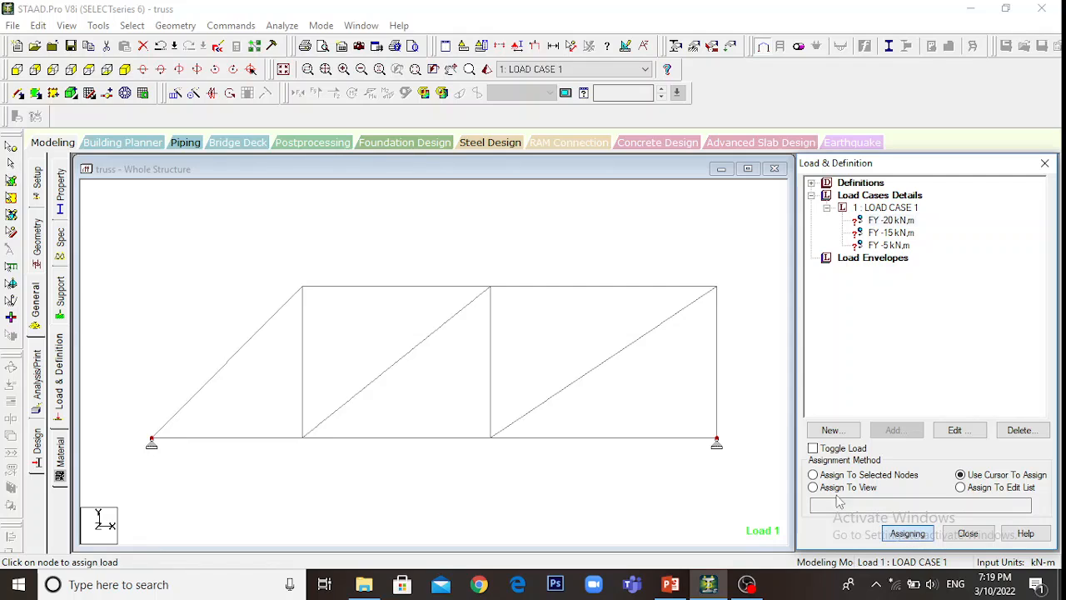
left_click(304, 289)
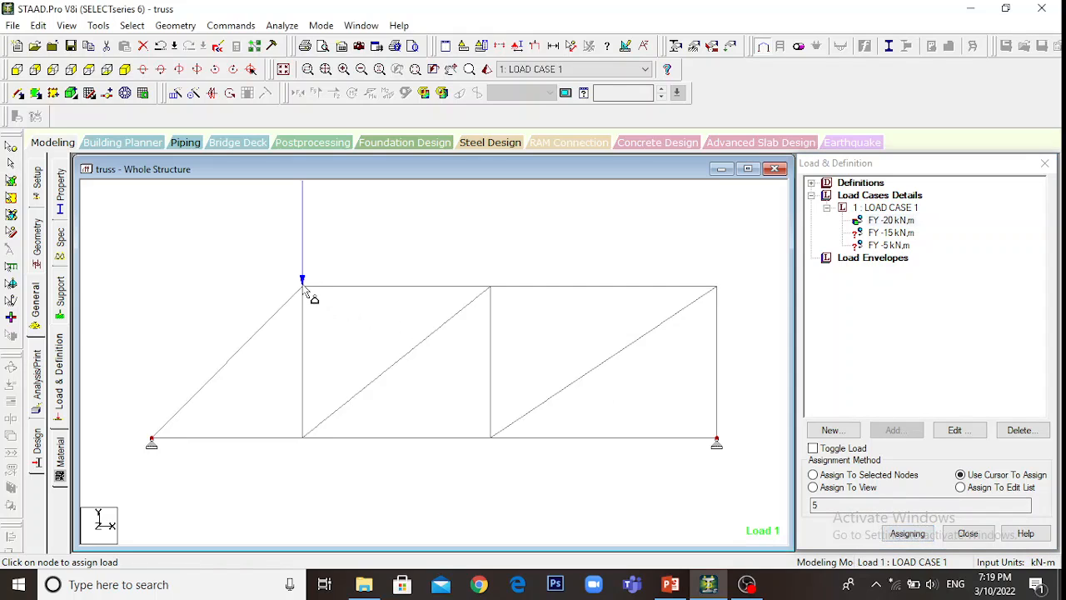
left_click(888, 233)
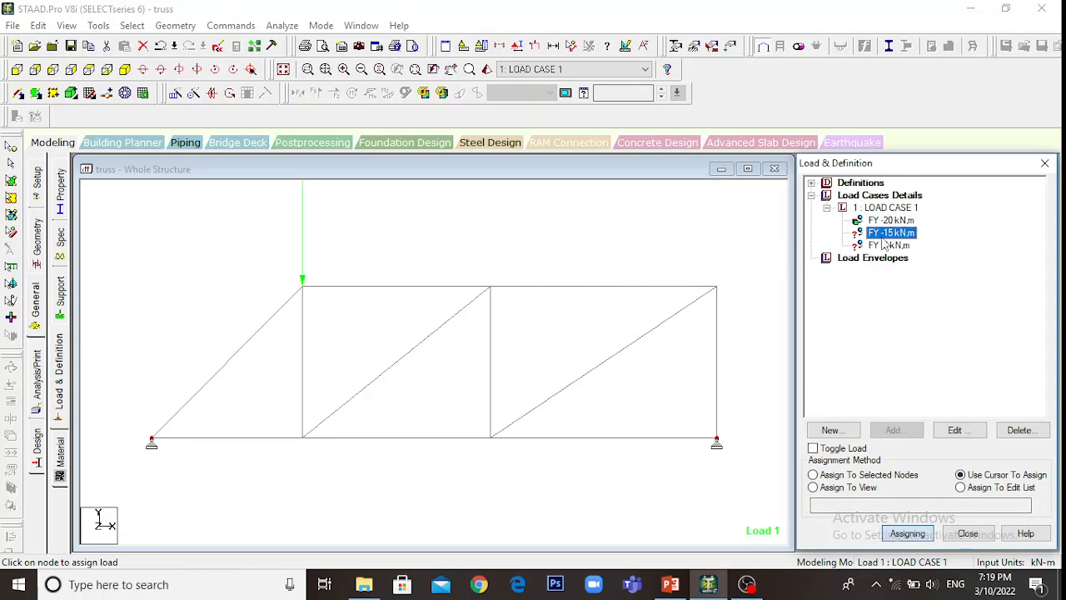
left_click(491, 289)
left_click(883, 246)
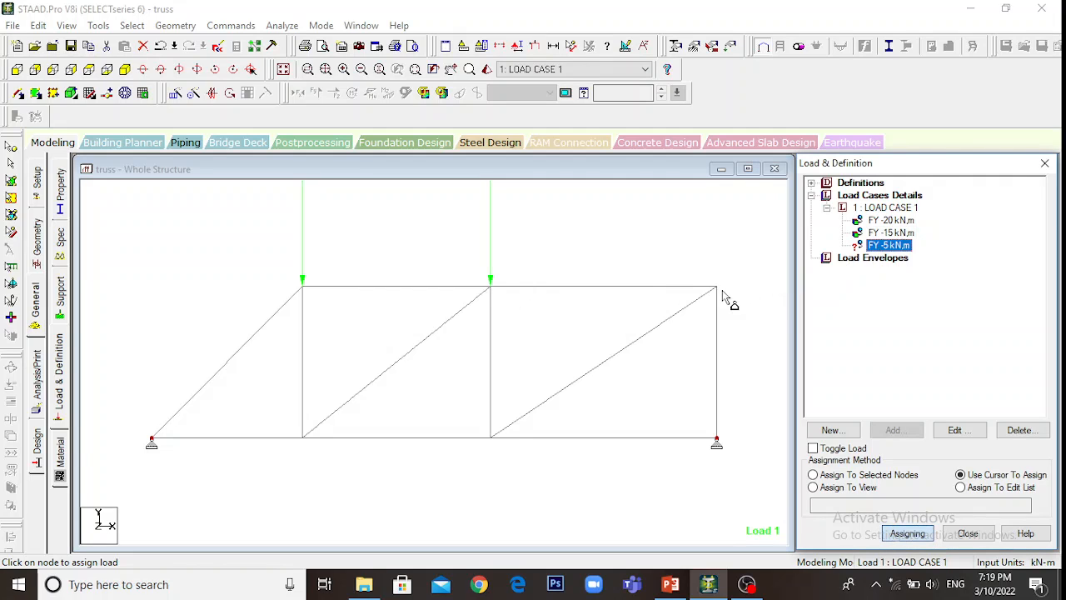
left_click(722, 290)
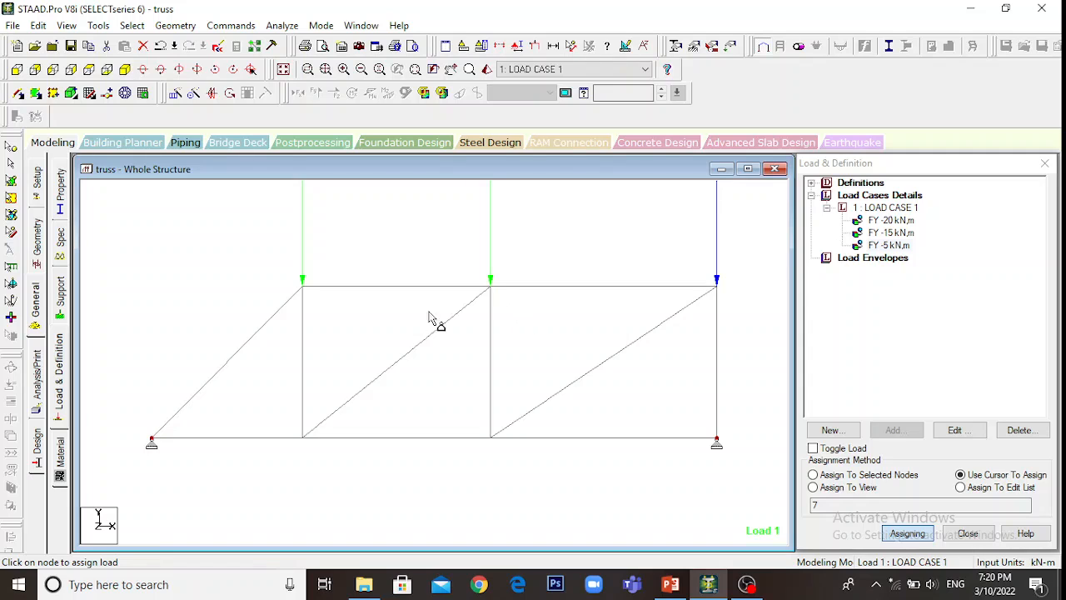
- Add a Perform Analysis command with the No Print option
left_click(37, 380)
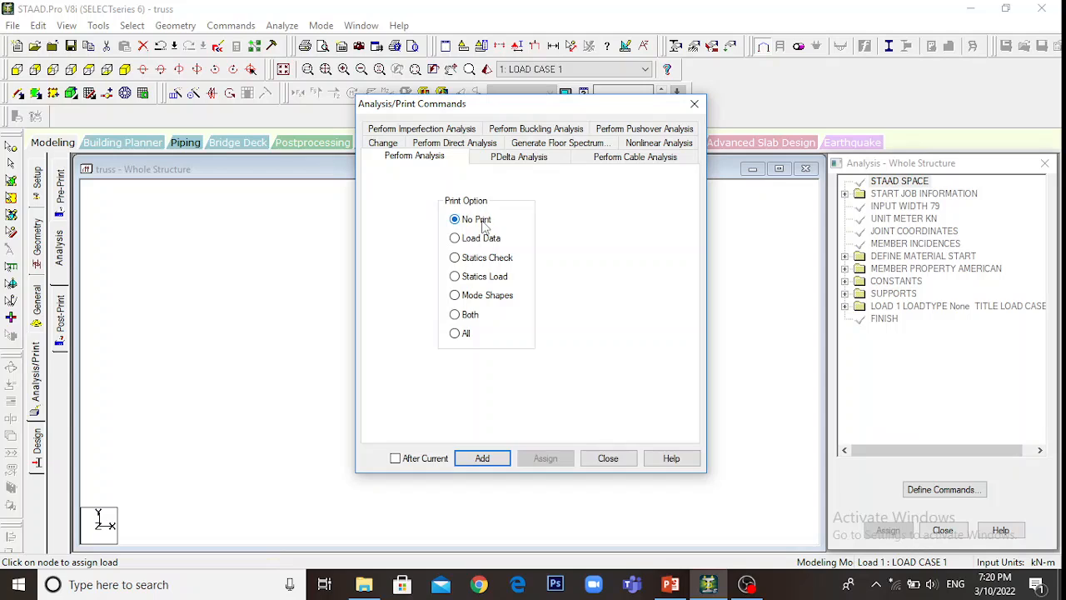
left_click(482, 458)
left_click(613, 462)
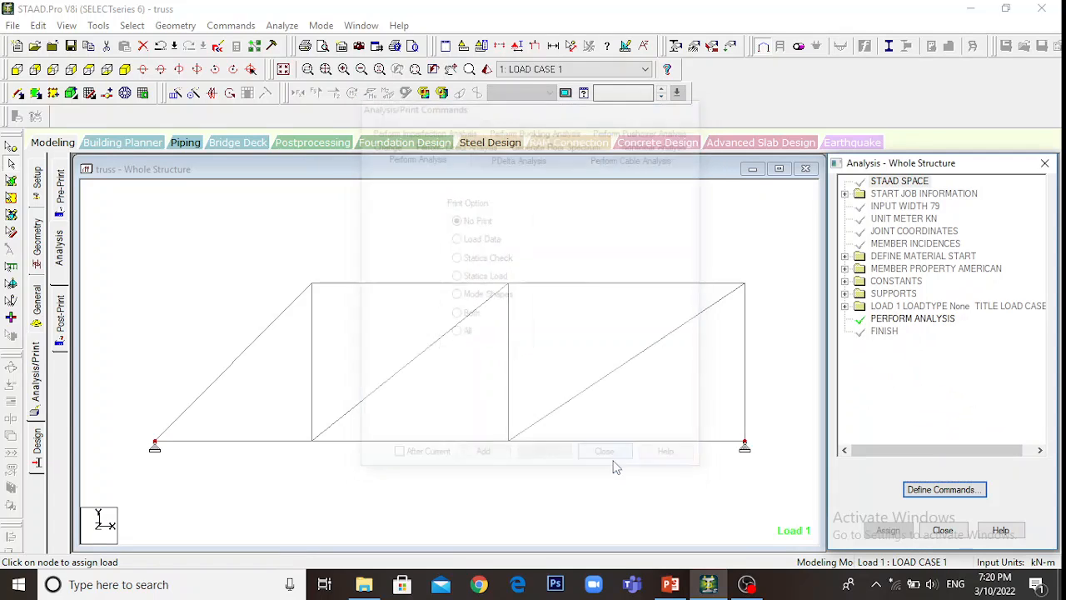
- Run the analysis of the truss, saving the modified structure
left_click(283, 26)
left_click(308, 41)
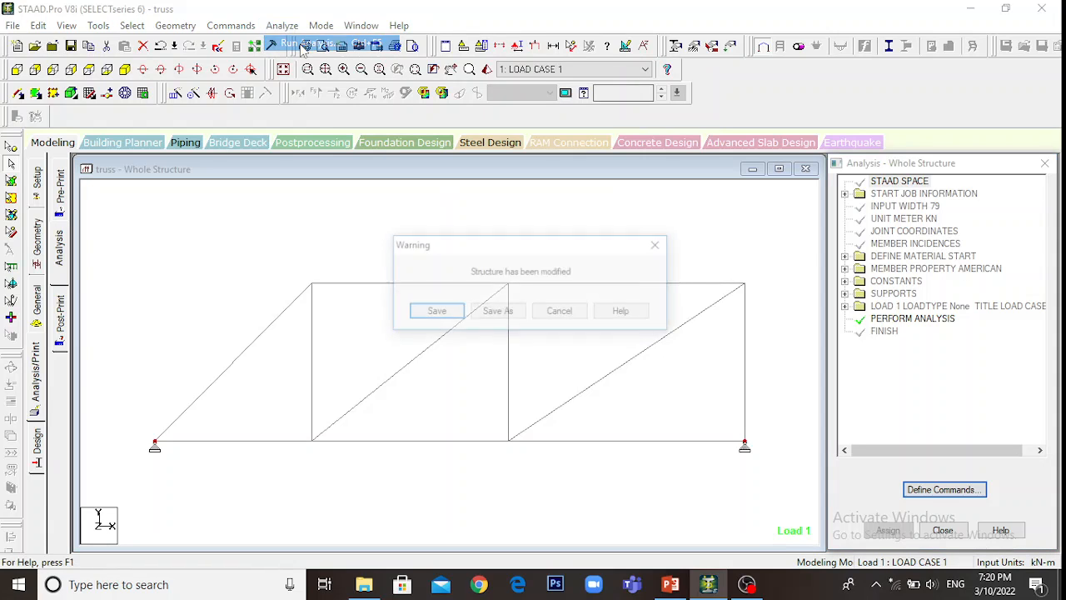
left_click(448, 316)
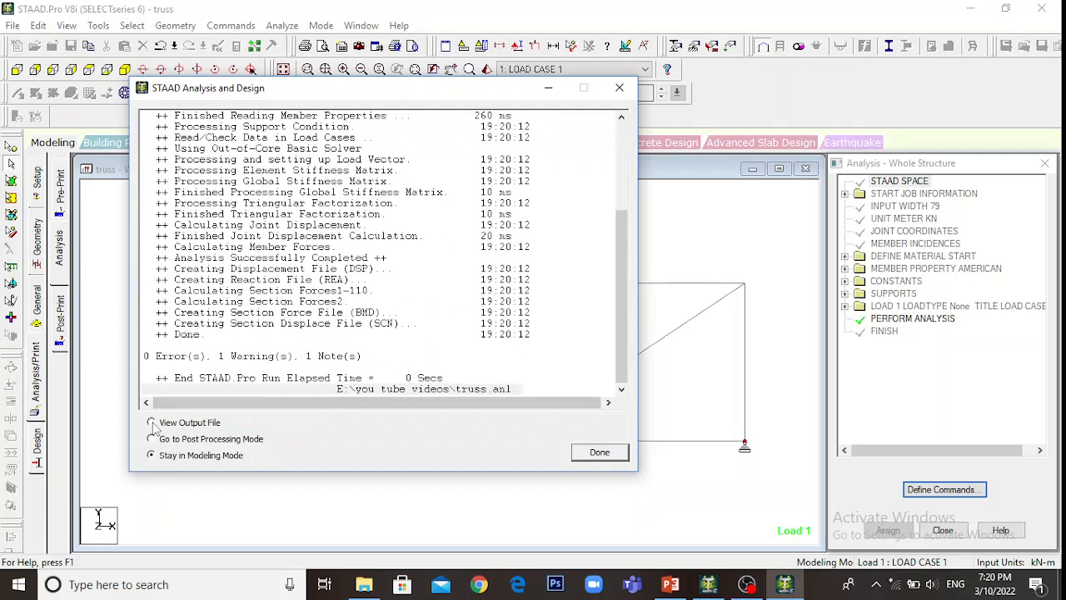
- Open the analysis output file, look through it to the end of the run and close it
left_click(600, 455)
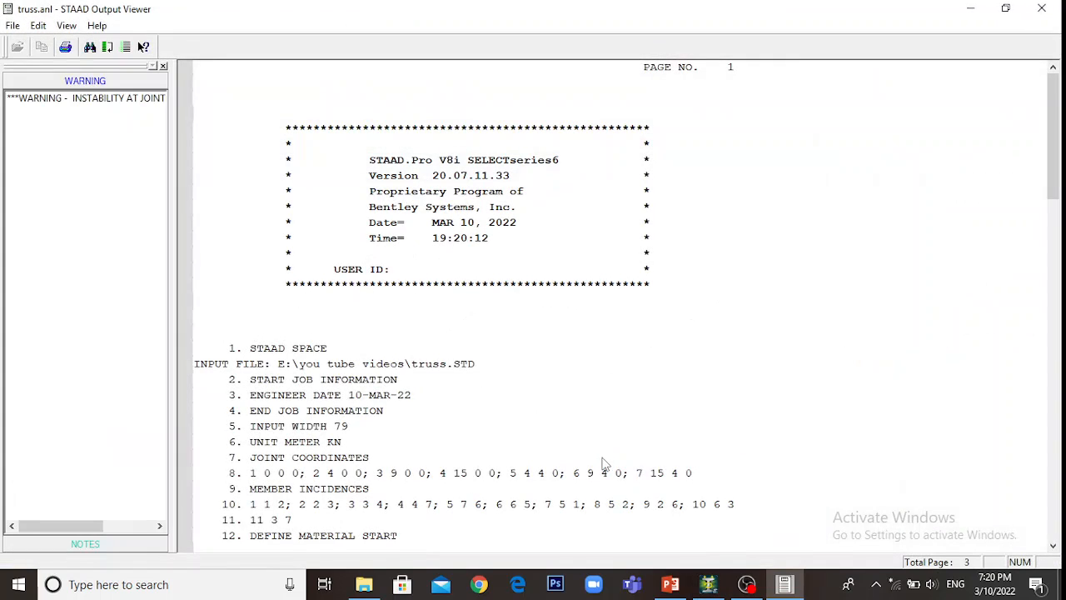
scroll(791, 295, "down", 20)
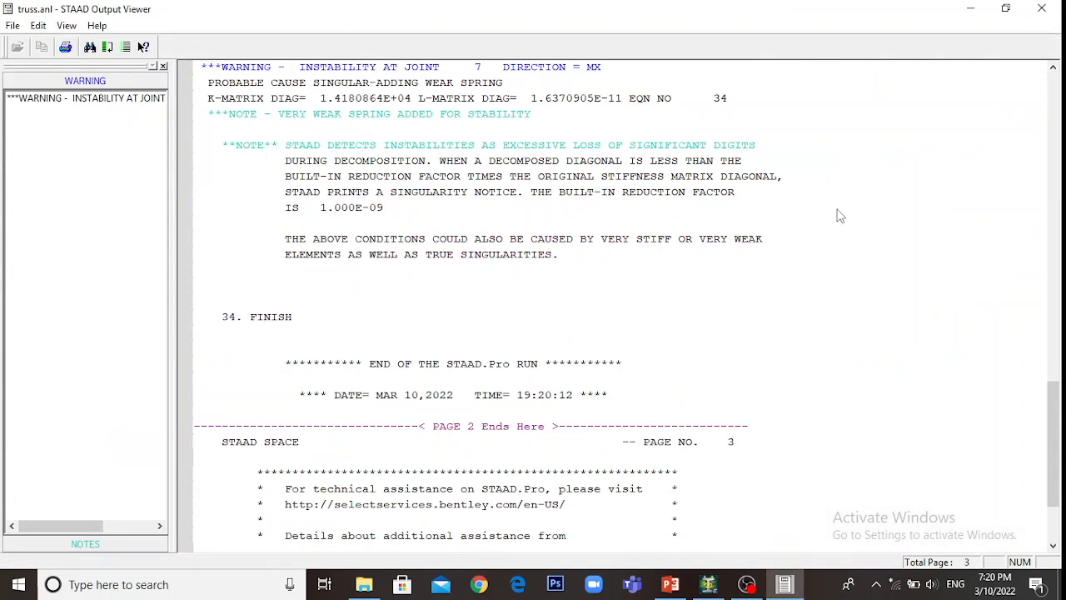
left_click(1042, 7)
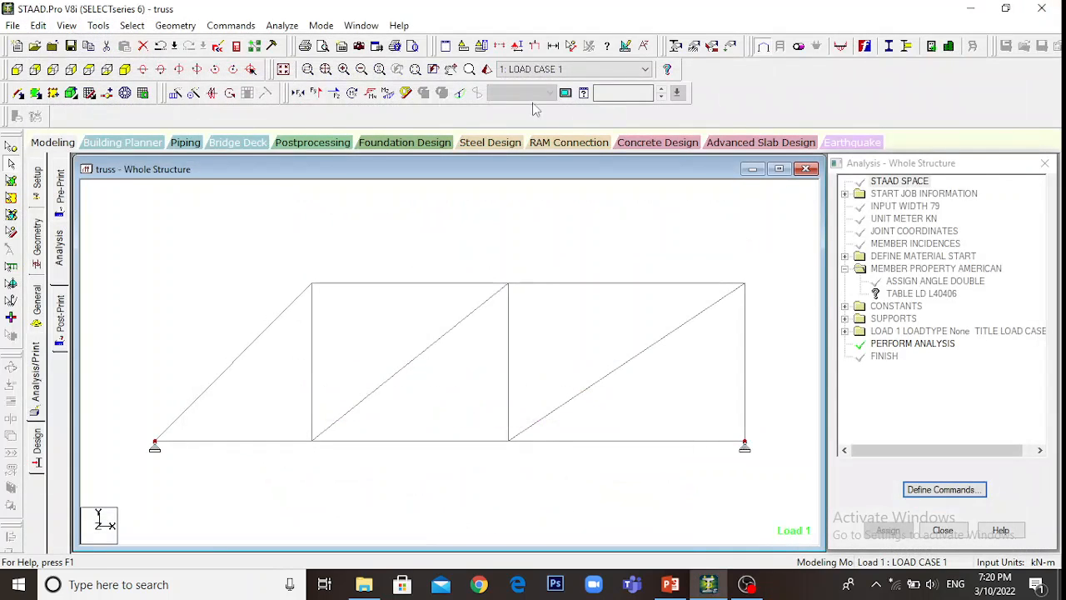
- Display the truss displacement diagram and set the displacement result scale to 1 mm per m
left_click(460, 94)
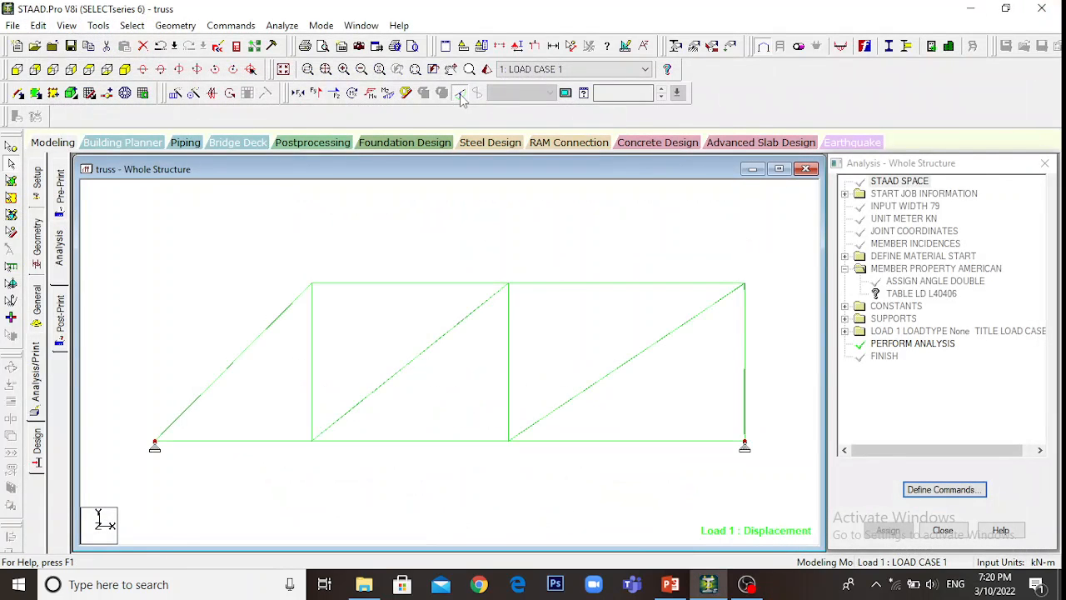
left_click(626, 47)
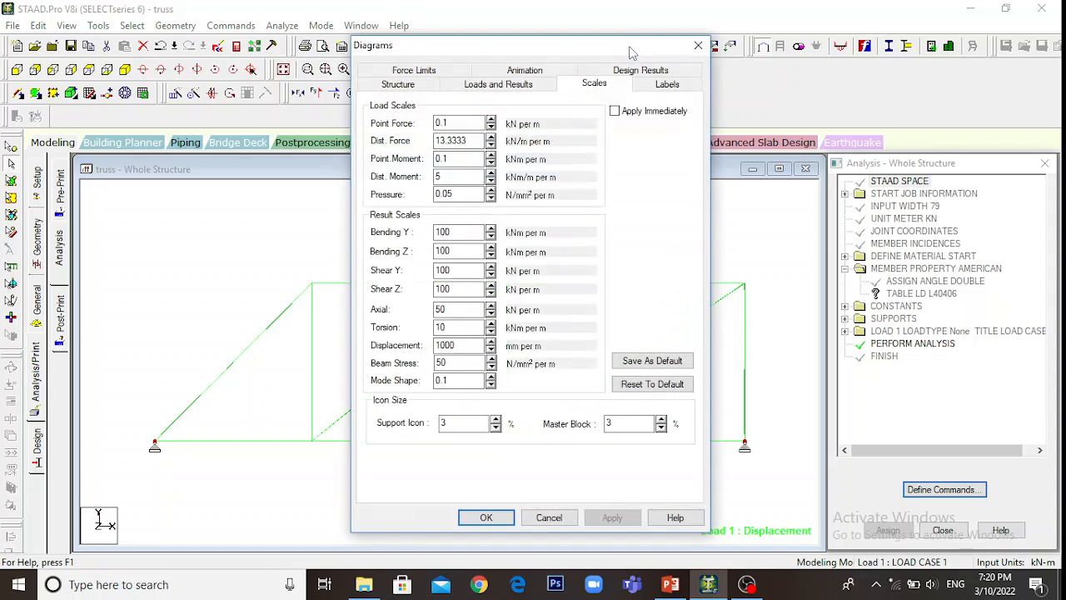
left_click_drag(561, 53, 701, 17)
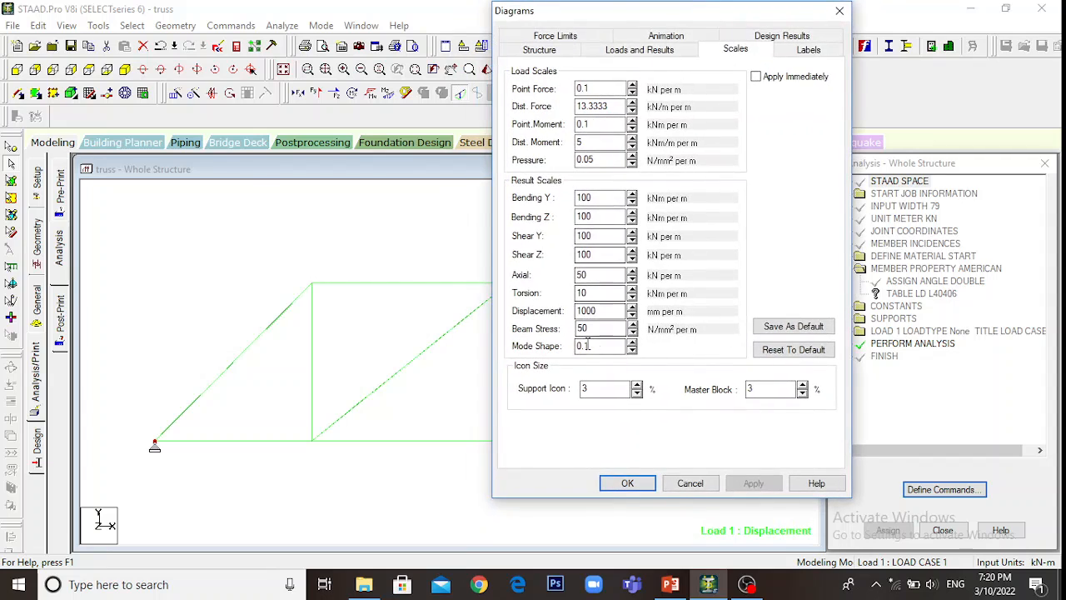
double_click(587, 309)
type("1")
left_click(754, 484)
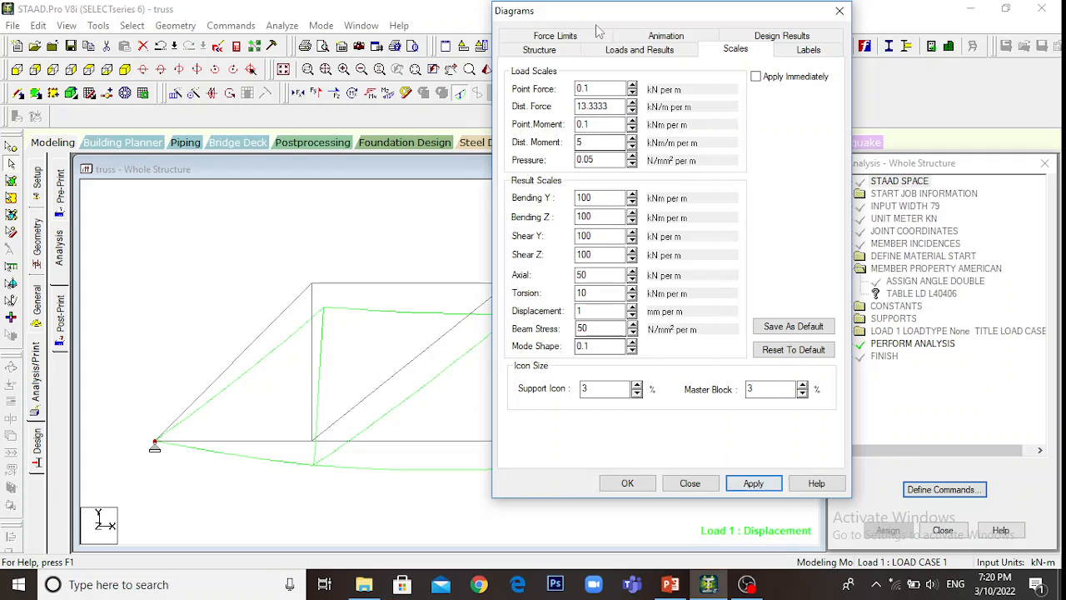
left_click_drag(629, 10, 753, 9)
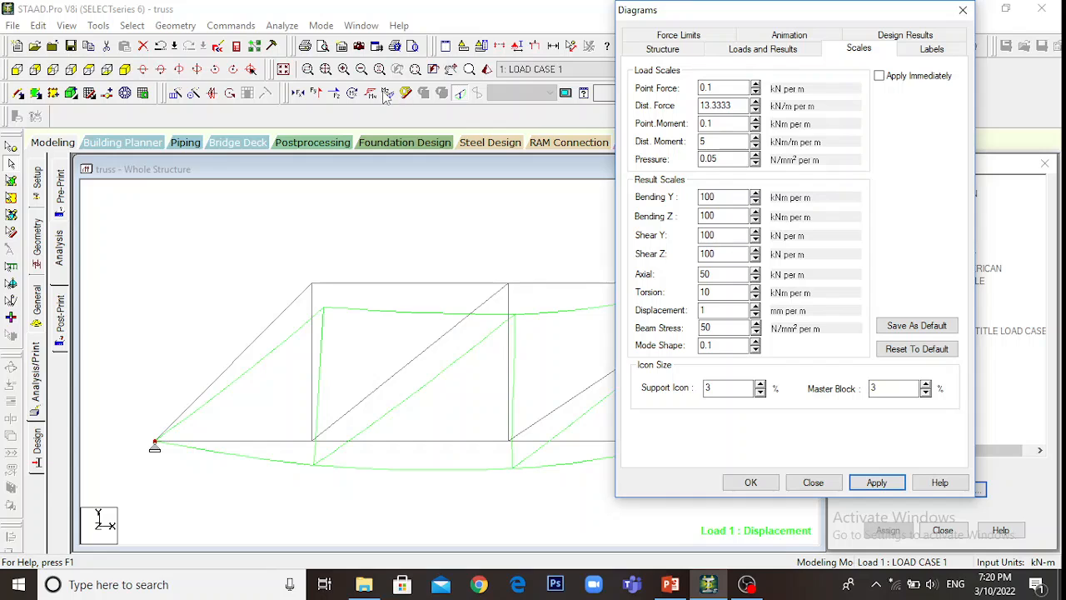
left_click(759, 483)
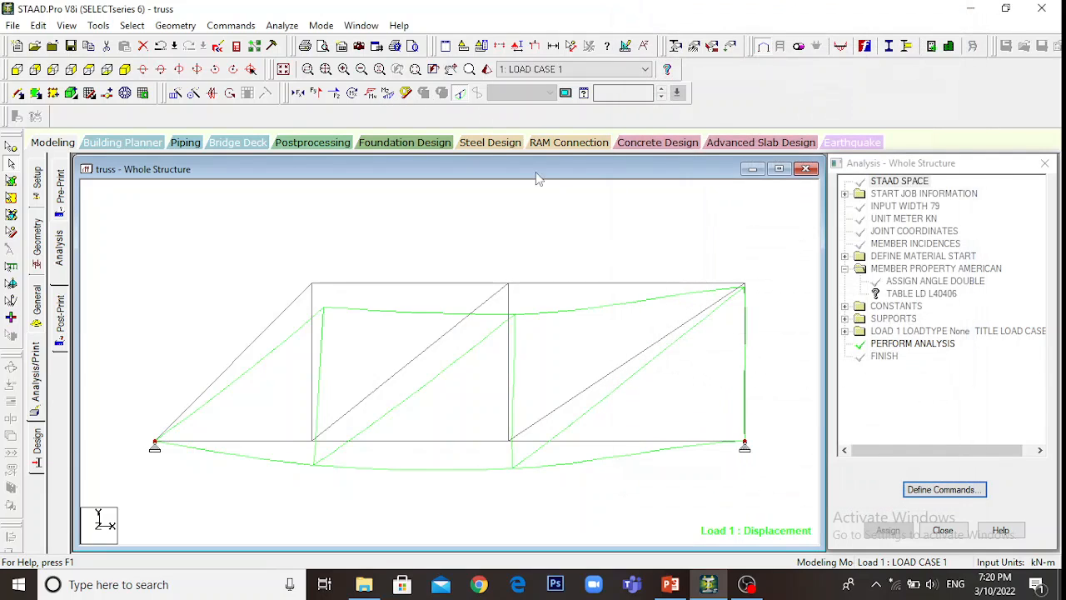
- Replace the displacement diagram with the Bending Z diagram and set the Bending Z result scale to 1 kNm per m
left_click(457, 92)
left_click(387, 92)
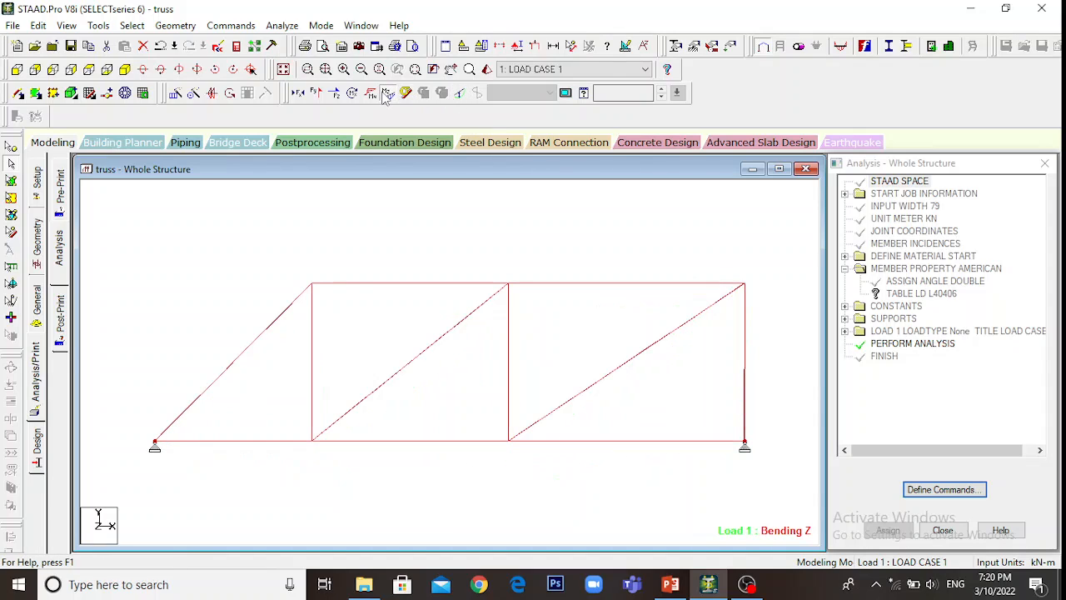
left_click(624, 47)
left_click_drag(557, 52, 799, 20)
left_click(699, 218)
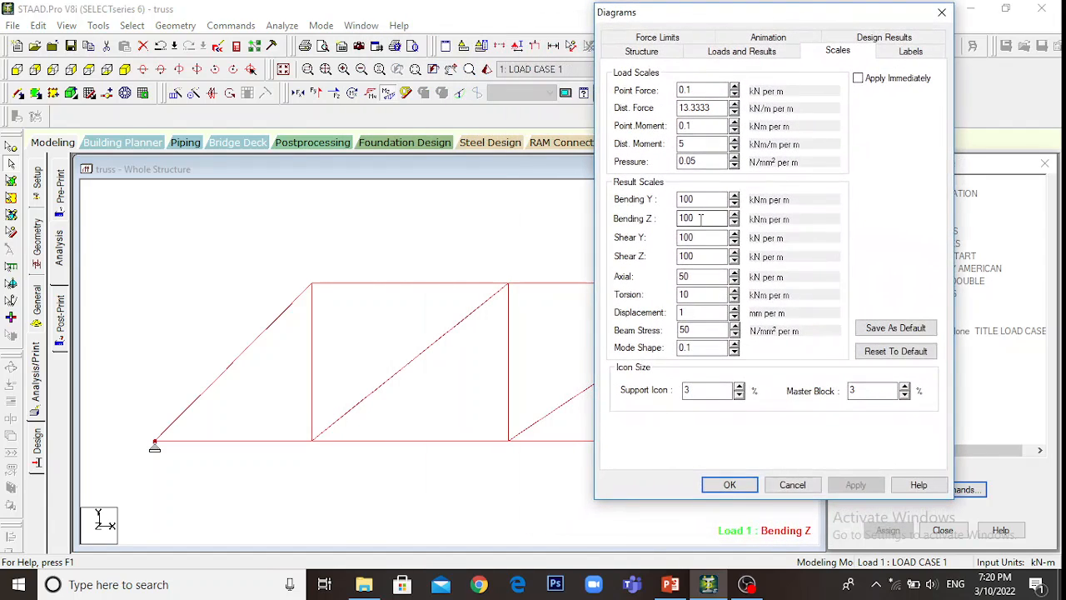
left_click_drag(700, 218, 677, 218)
type("1")
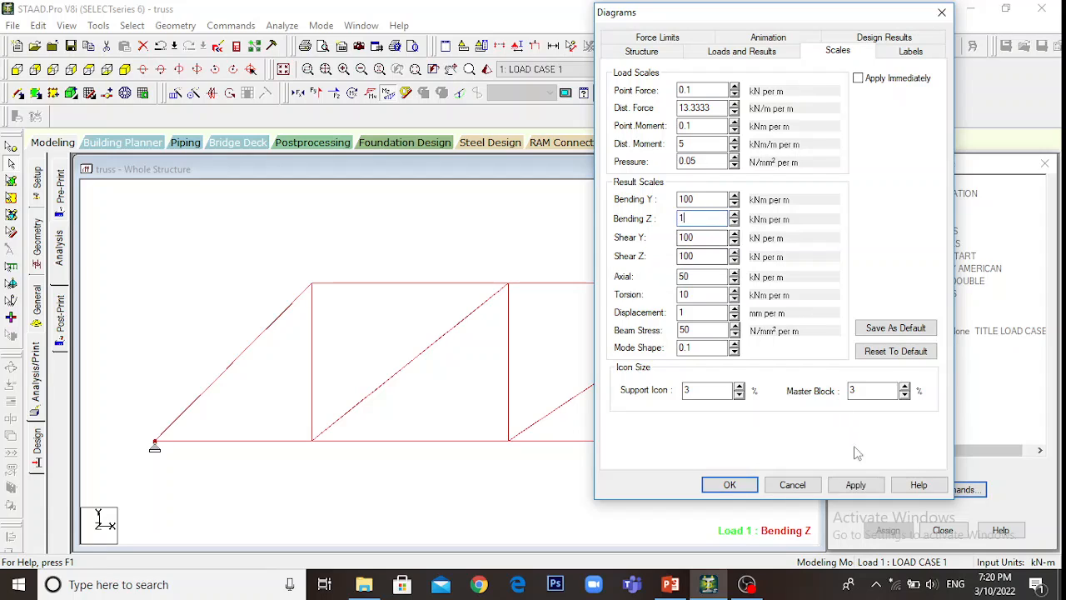
left_click(856, 485)
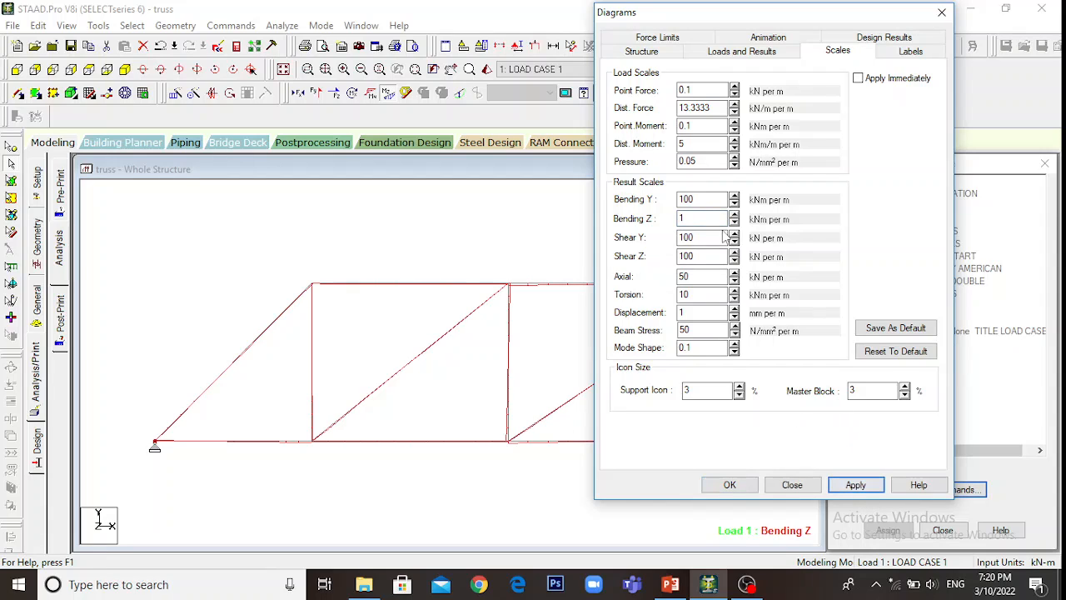
- Set the Bending Z result scale to 0.1 kNm per m and accept the diagram settings
left_click_drag(704, 218, 673, 216)
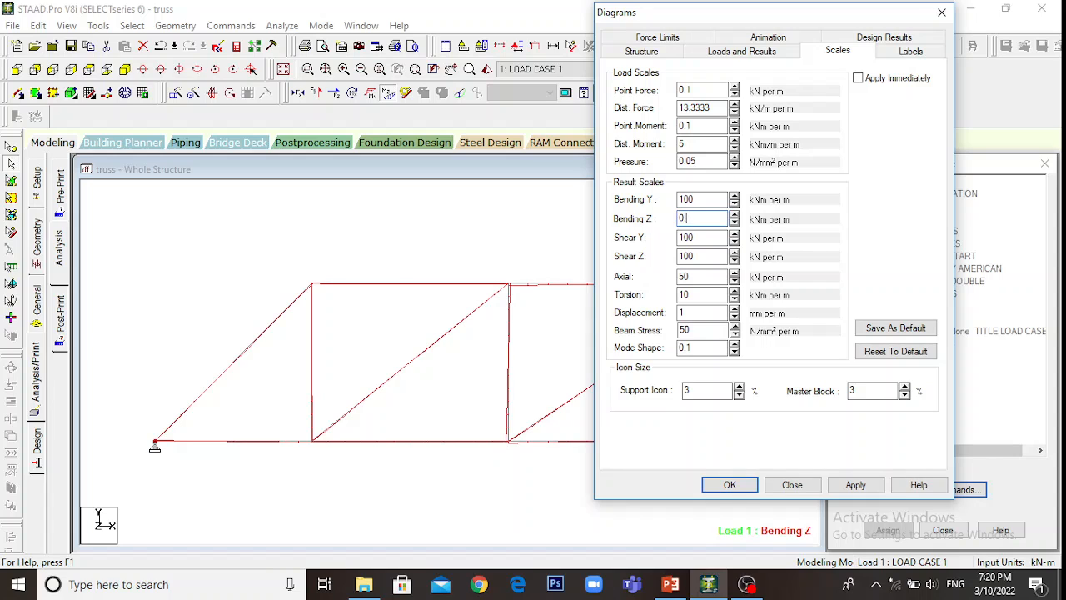
type("0.1")
left_click(856, 485)
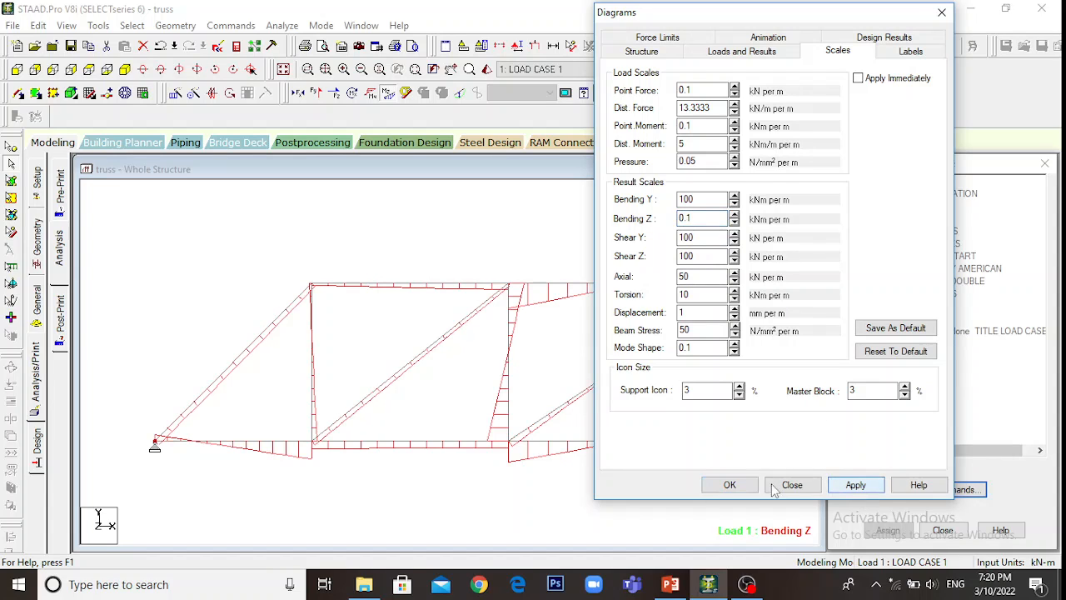
left_click(723, 487)
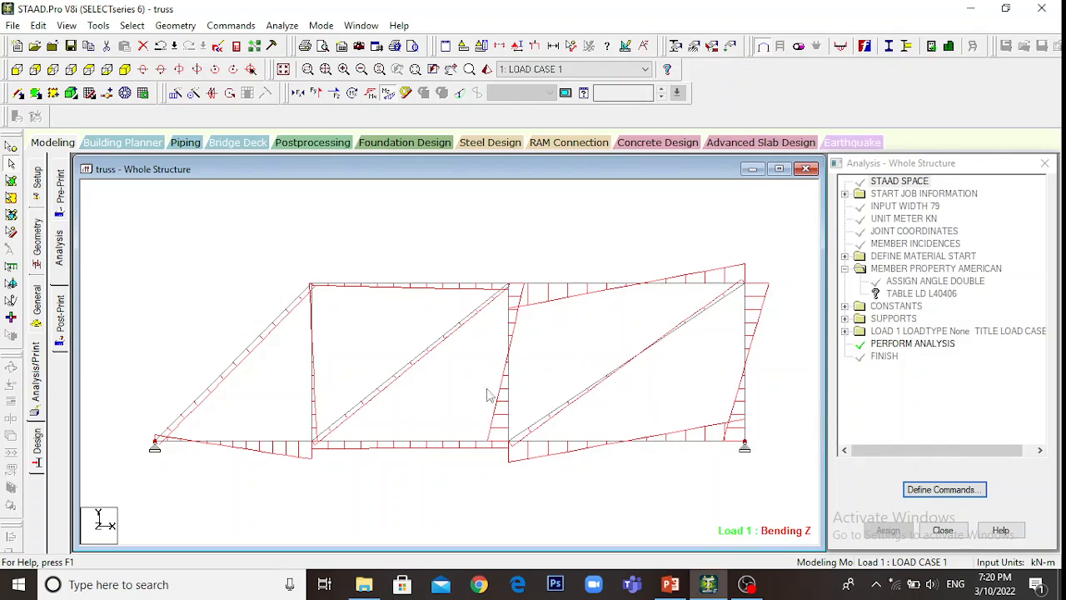
- Replace the Bending Z diagram with the Shear Y diagram and set the Shear Y result scale to 0.1 kN per m
left_click(389, 93)
left_click(316, 93)
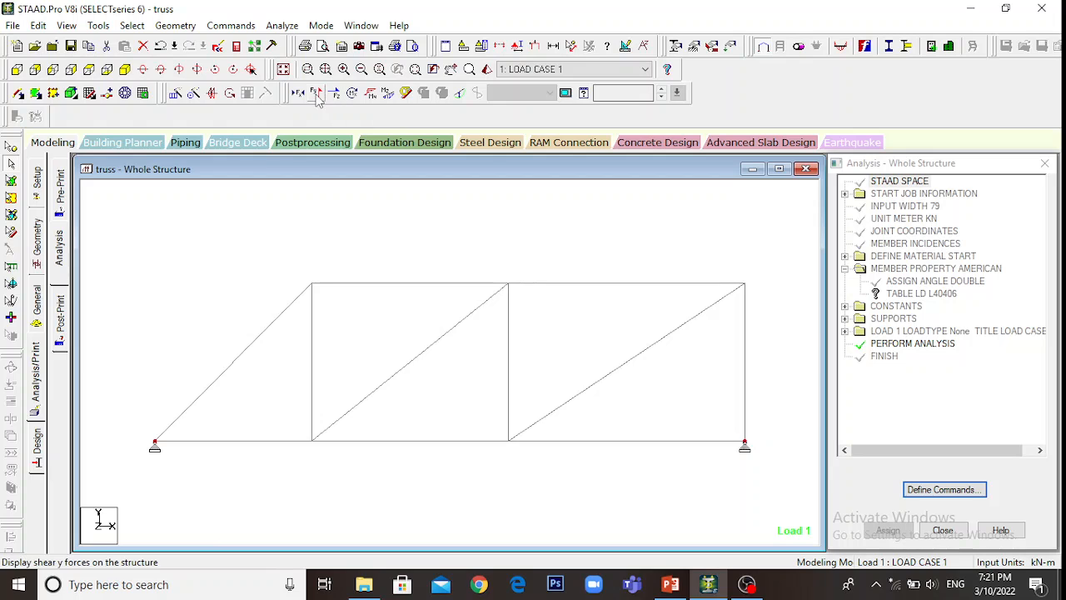
left_click(625, 45)
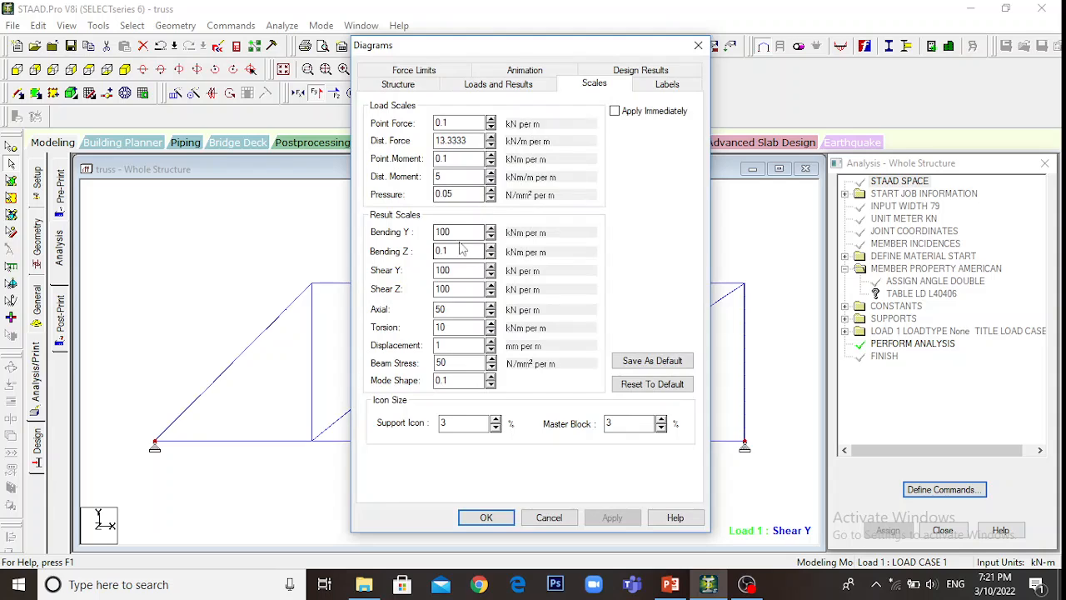
left_click_drag(460, 270, 432, 280)
type("0.1")
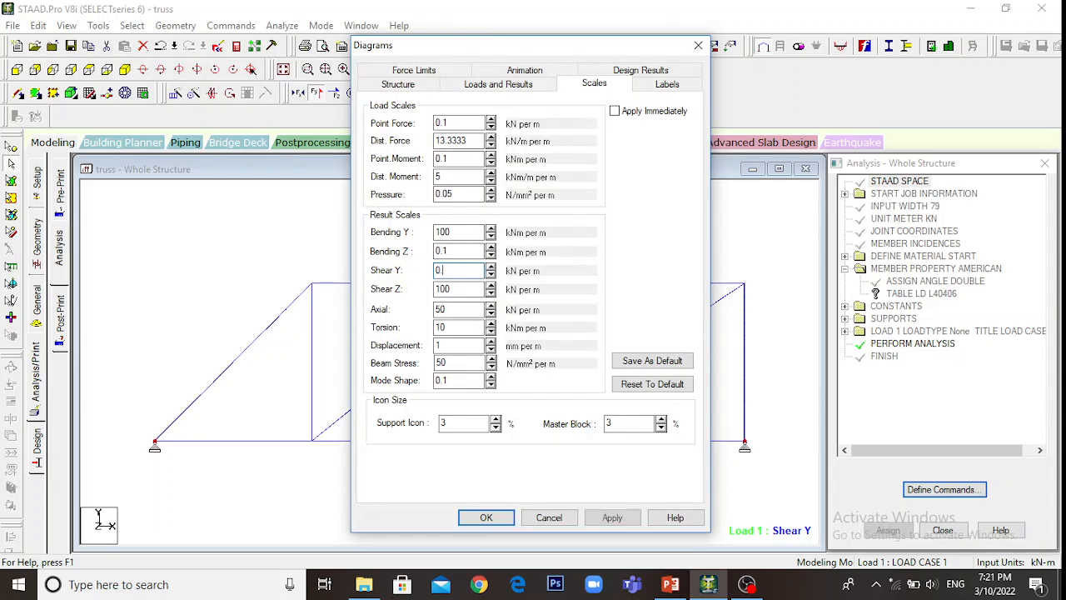
left_click(612, 517)
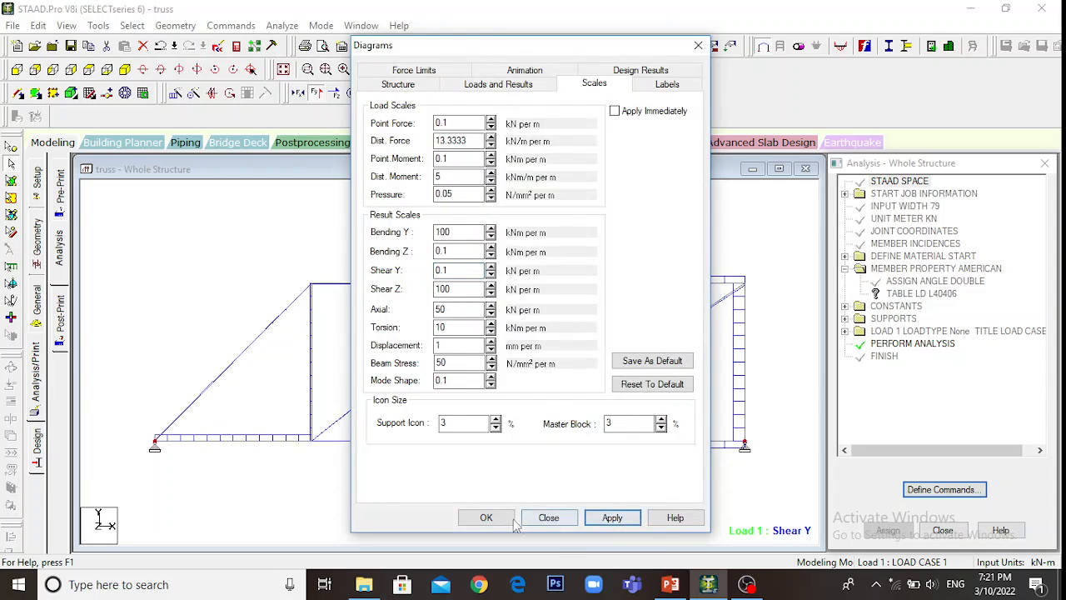
left_click(485, 517)
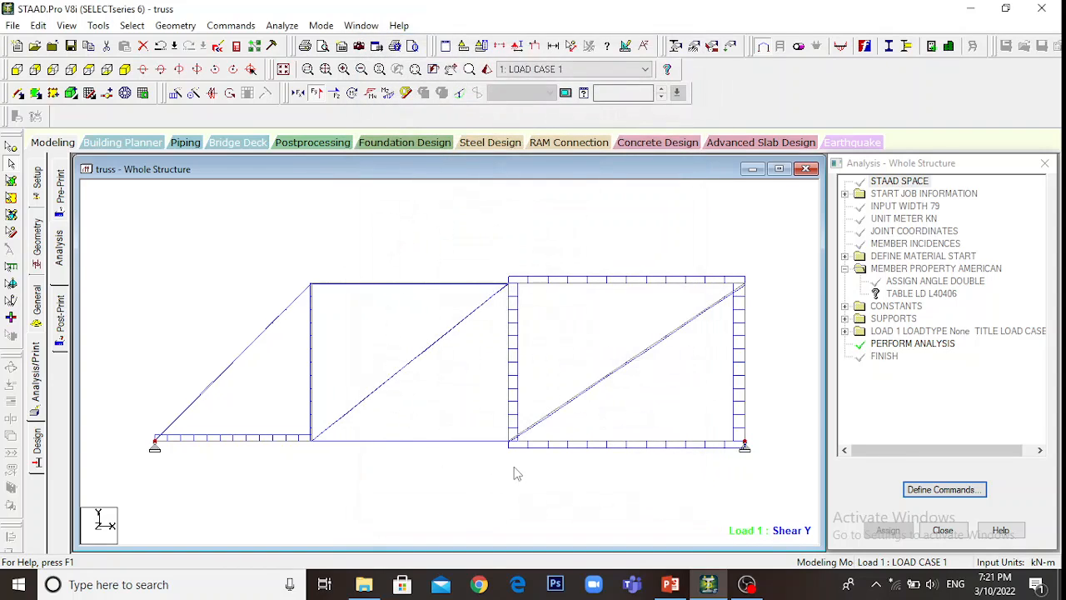
- Hide the Shear Y diagram and view the whole truss in a separate 3D rendered view, closing that view when done
left_click(316, 92)
left_click_drag(781, 483, 232, 260)
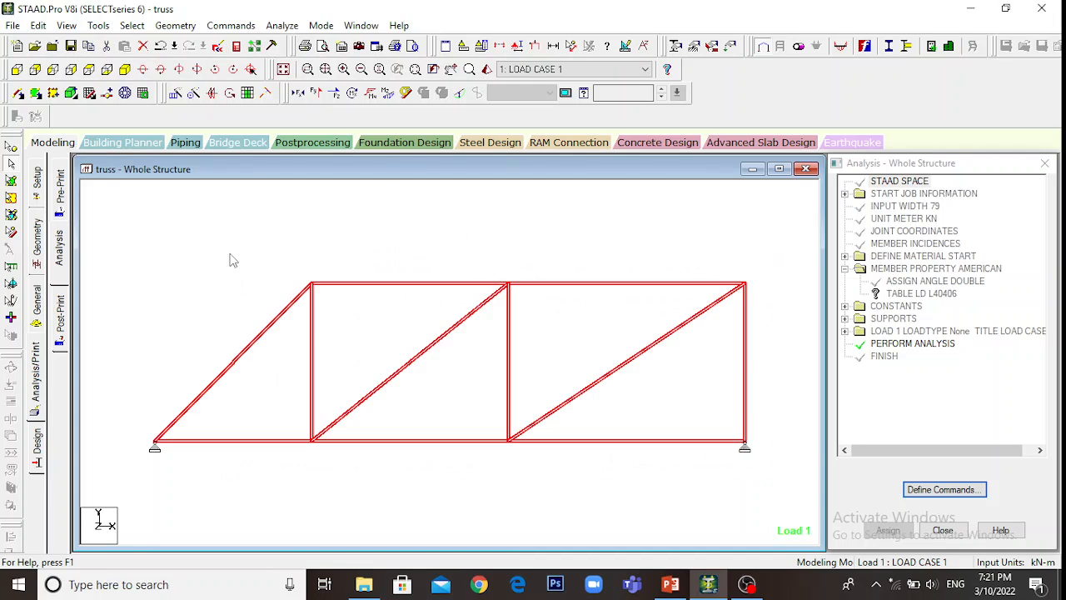
left_click(487, 70)
left_click_drag(560, 277, 360, 223)
scroll(416, 370, "up", 1)
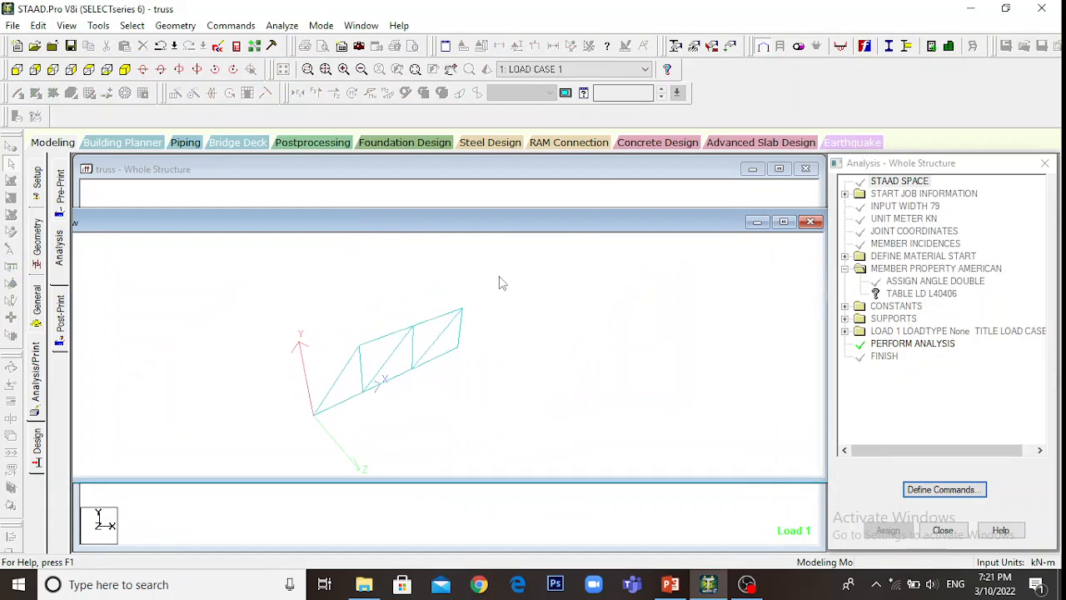
double_click(567, 226)
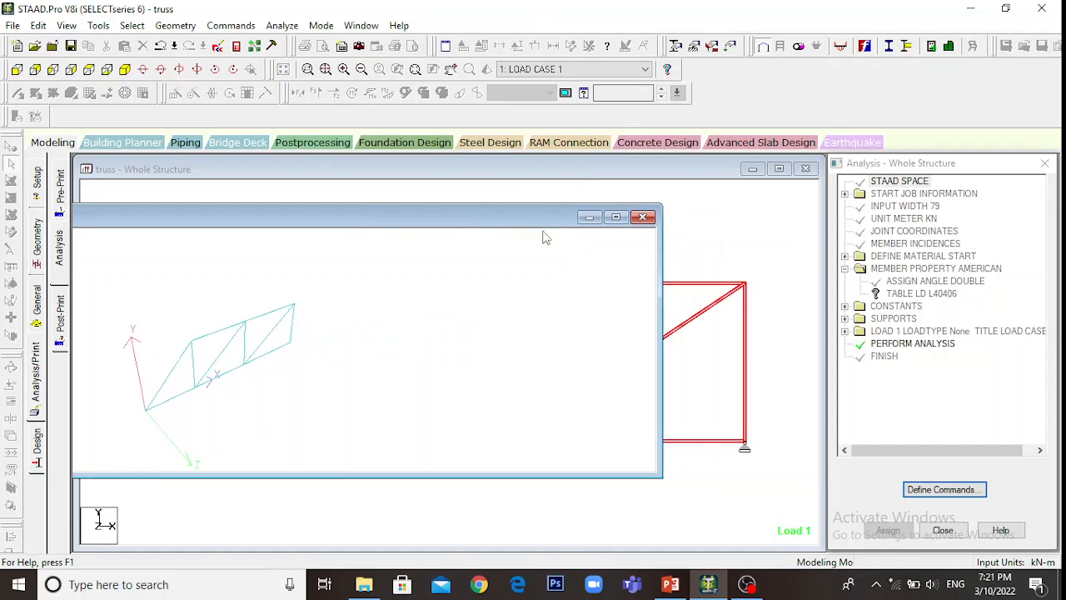
left_click(642, 218)
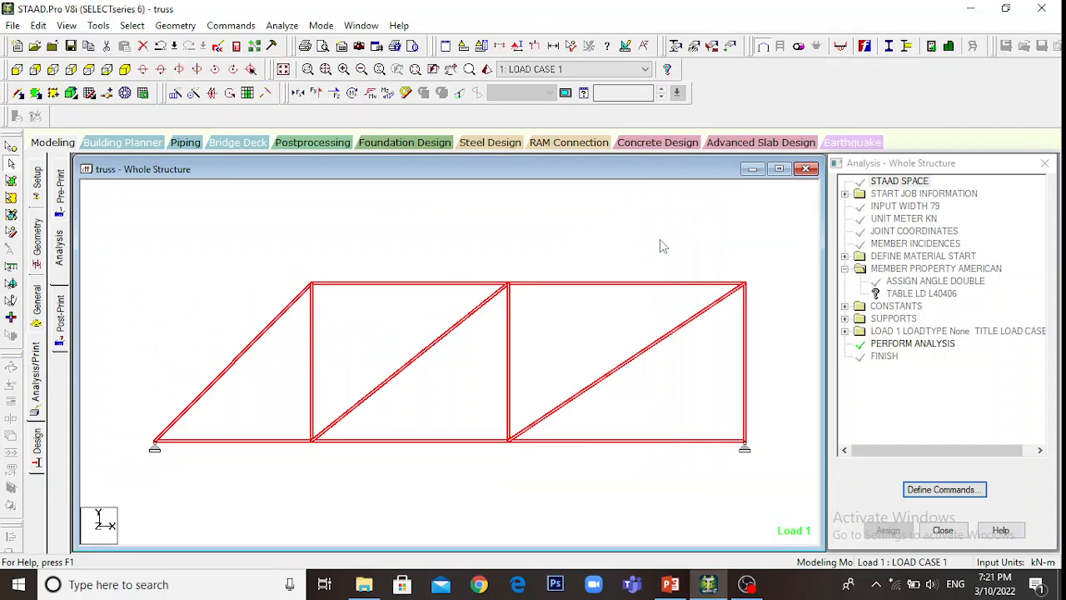
- Display the member dimensions for the whole view, remove them again and close the dimension settings
left_click(553, 46)
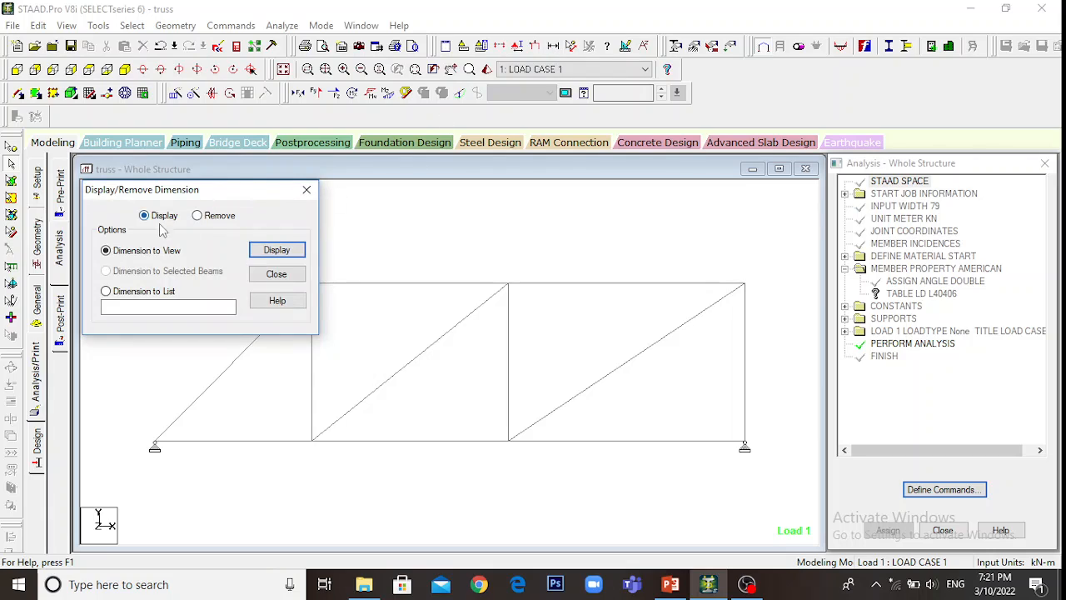
left_click(283, 251)
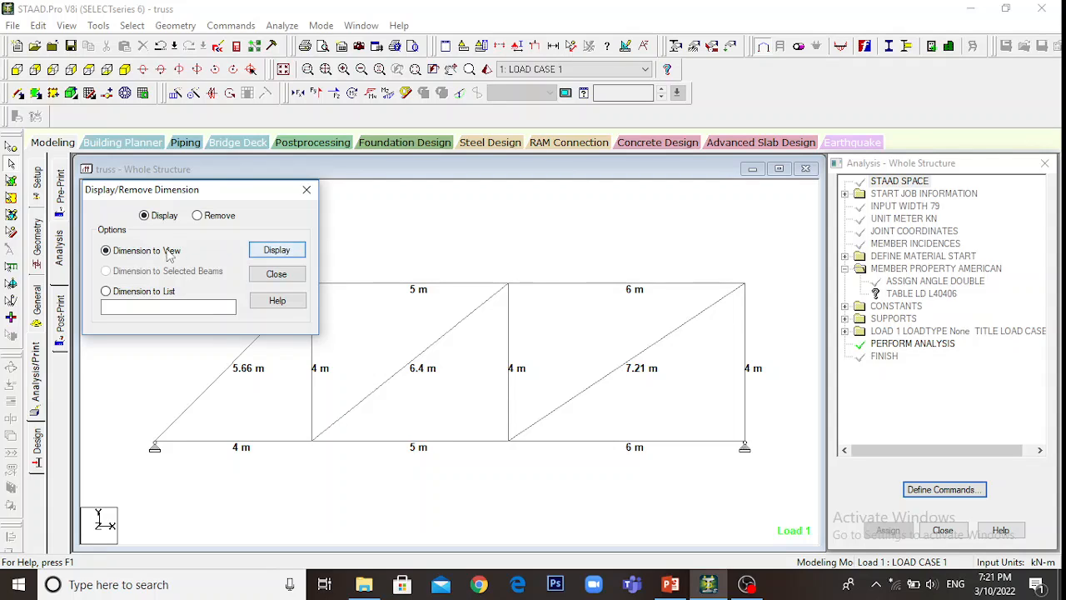
left_click(197, 214)
left_click(265, 251)
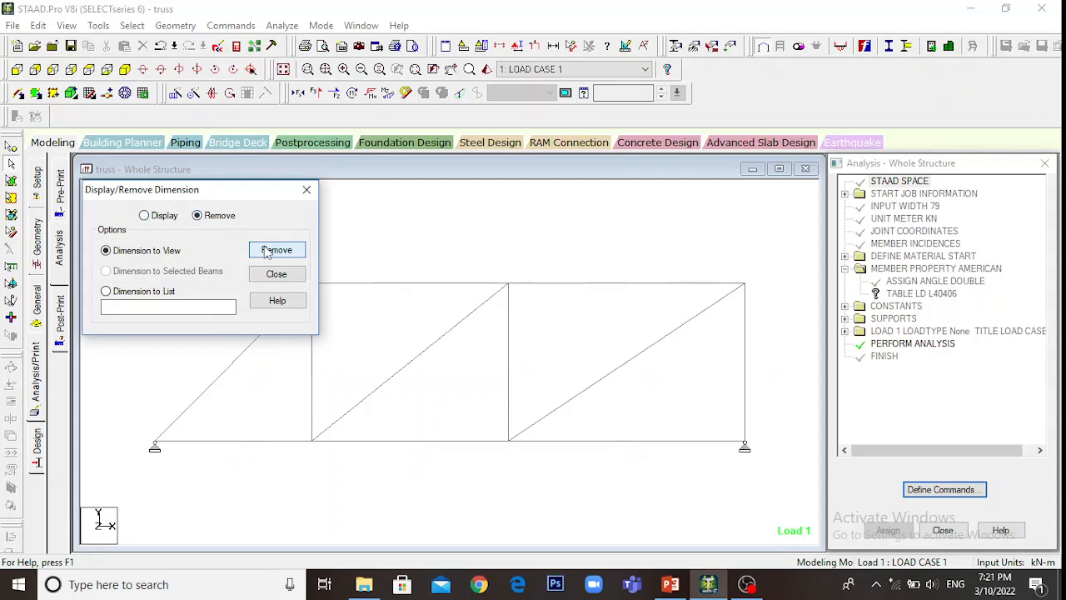
left_click(306, 190)
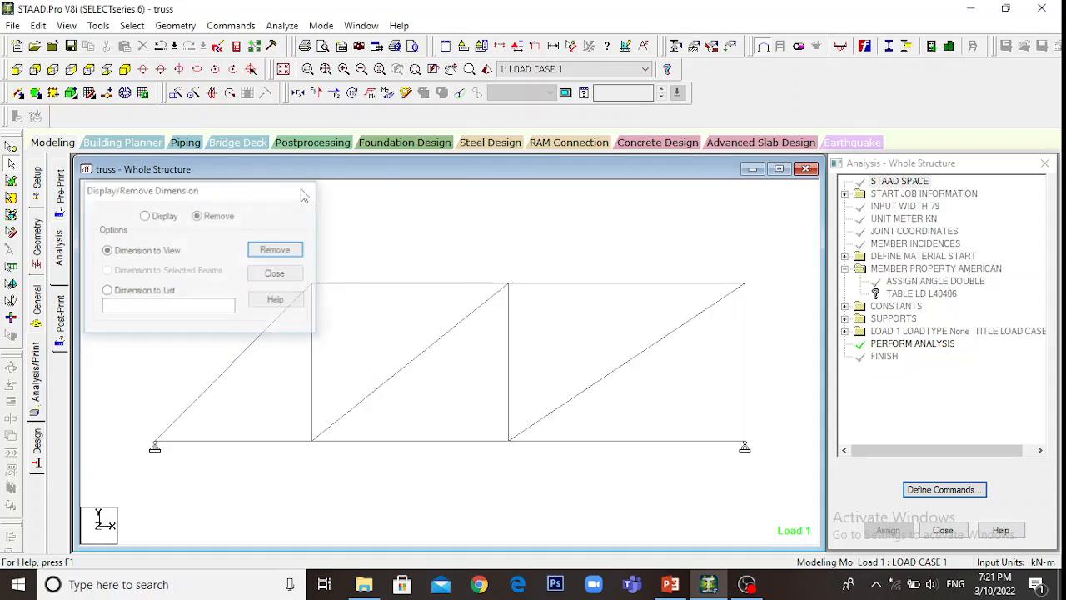